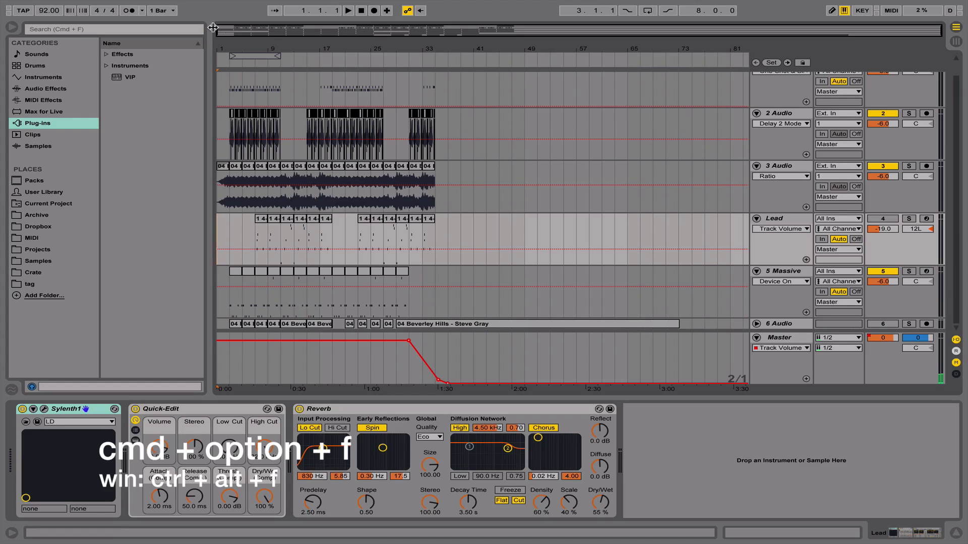
Step: Select the 3 Audio clip spanning bars 13 to 15 and show its fade controls, with the arrangement zoomed to the selection
drag(255, 48, 274, 83)
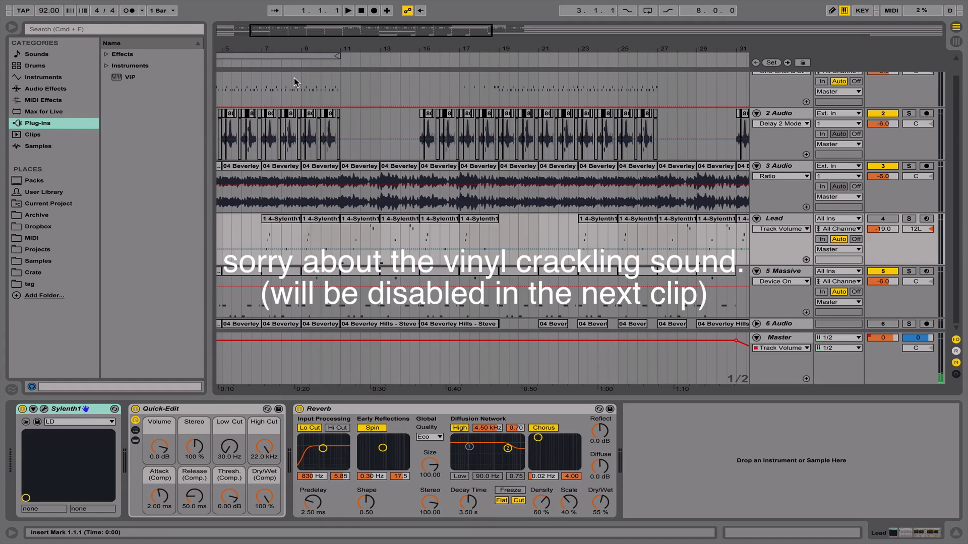
mouse_move(354, 49)
mouse_down()
mouse_move(355, 58)
mouse_move(357, 49)
mouse_up()
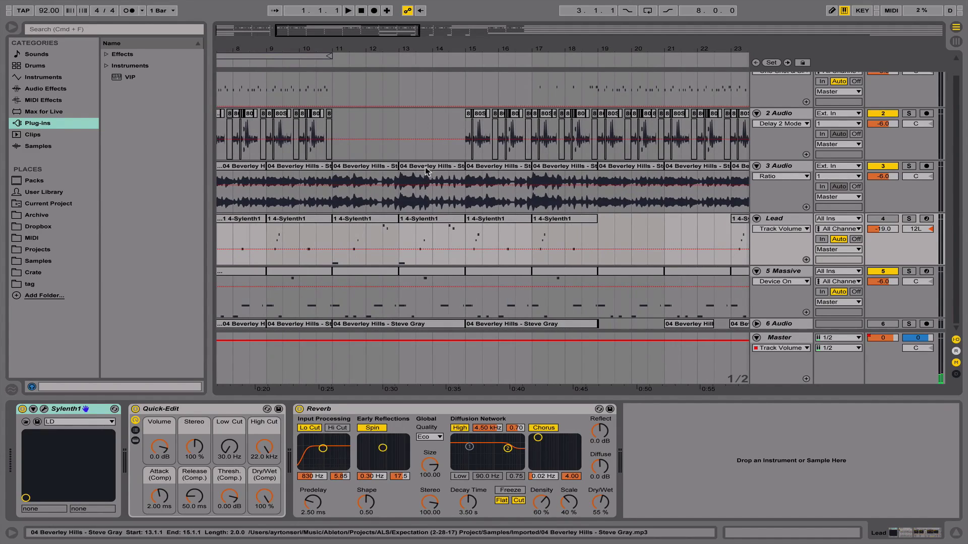
click(437, 200)
key(super+alt+f)
key(z)
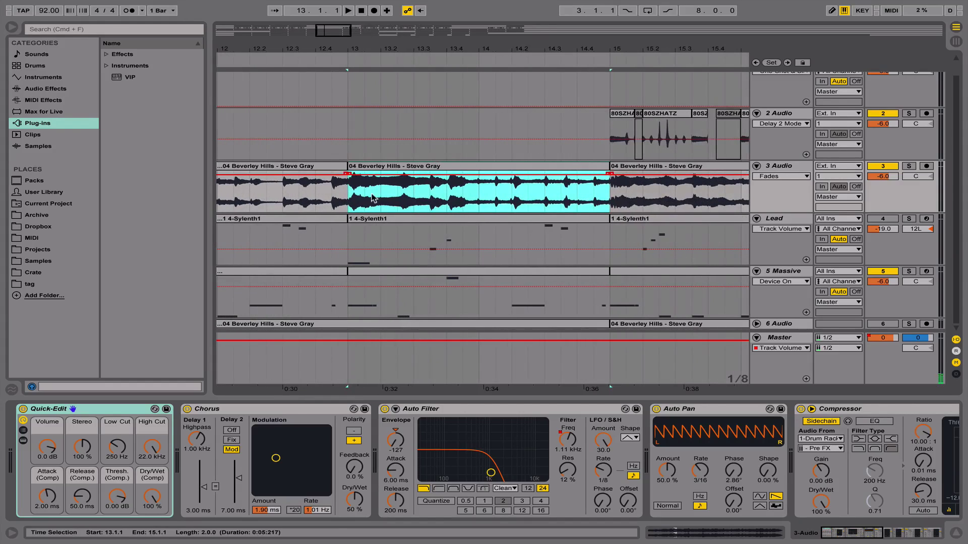
Step: Shape a short fade-in at the bar 13 clip's start and adjust the fade at its bar 15 end
mouse_move(361, 175)
mouse_down()
mouse_move(386, 175)
mouse_move(358, 180)
mouse_move(371, 177)
mouse_up()
scroll(359, 173, up, 5)
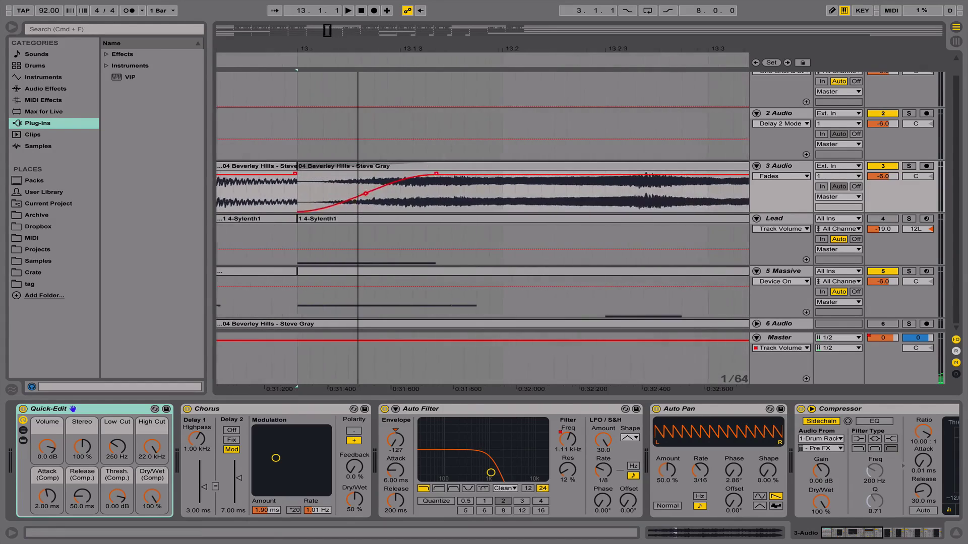
drag(403, 175, 330, 177)
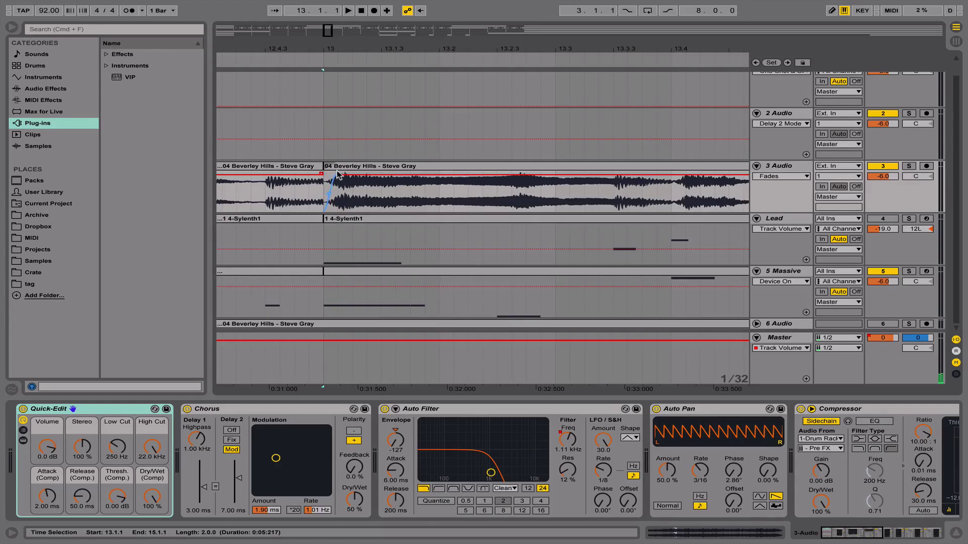
drag(496, 46, 496, 25)
scroll(548, 146, right, 5)
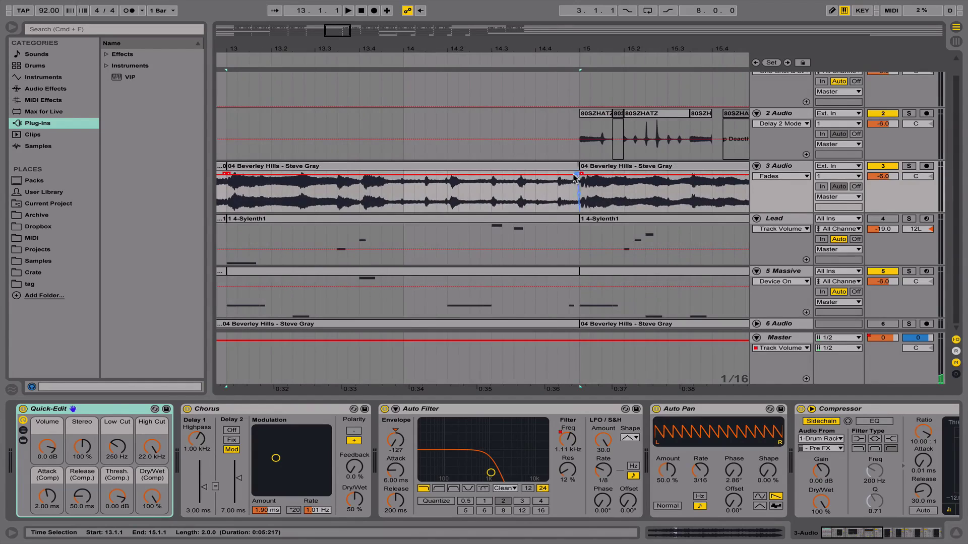
mouse_move(572, 178)
mouse_down()
mouse_move(479, 194)
mouse_move(505, 188)
mouse_move(493, 181)
mouse_move(581, 175)
mouse_up()
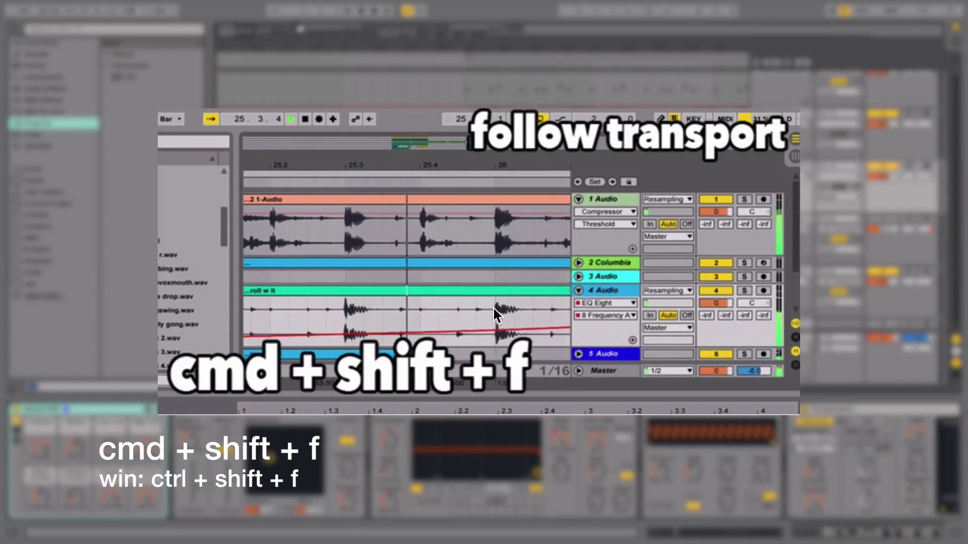
Step: Enable Follow and play the arrangement from the opening bars of the 3 Audio track, then stop playback
click(278, 12)
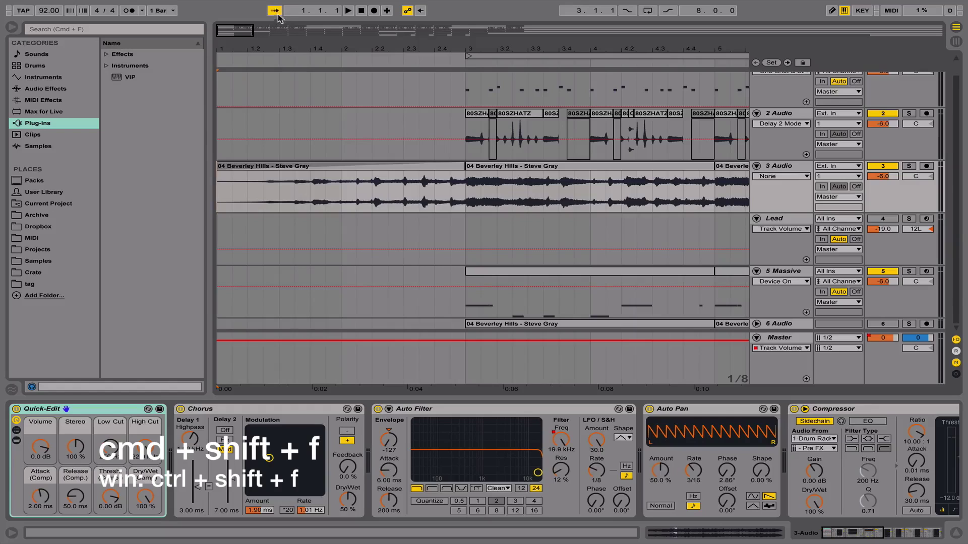
drag(306, 50, 319, 202)
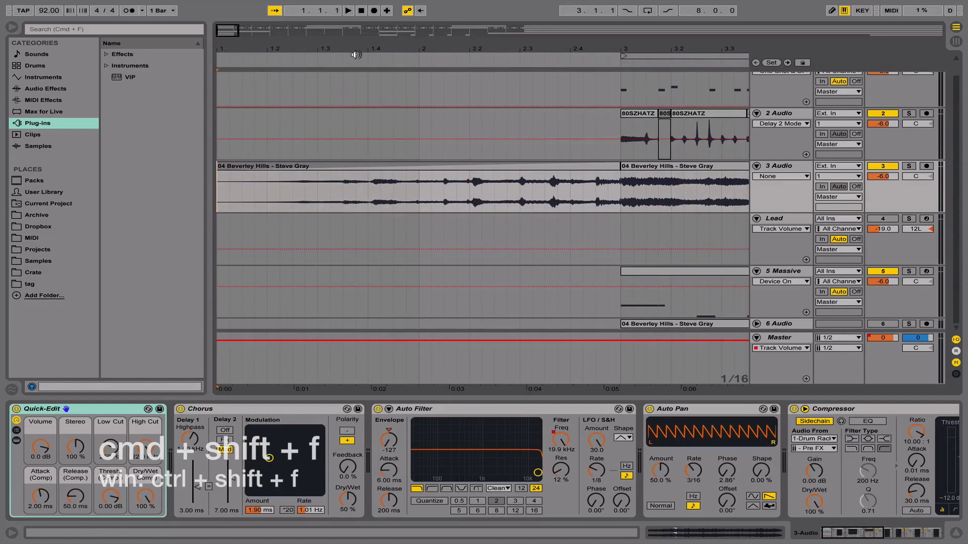
click(318, 200)
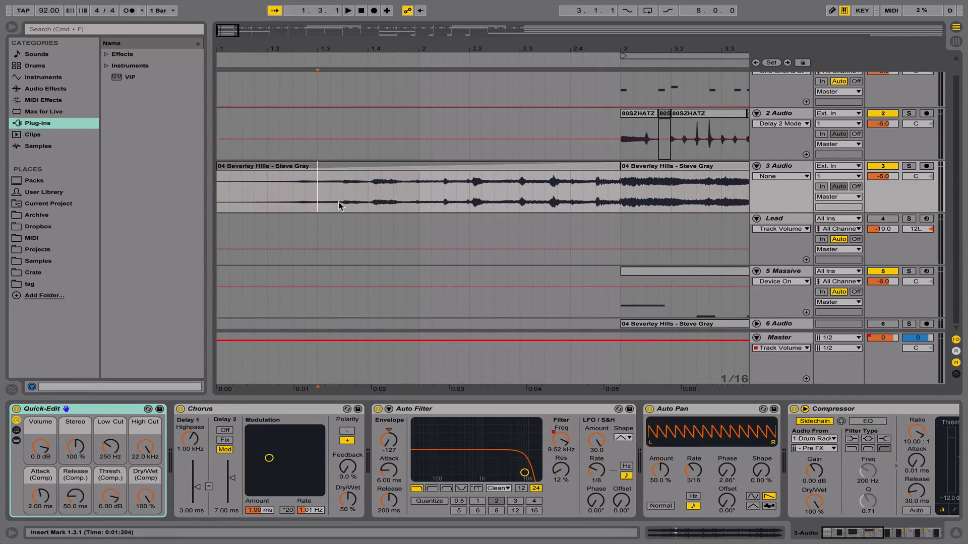
key(space)
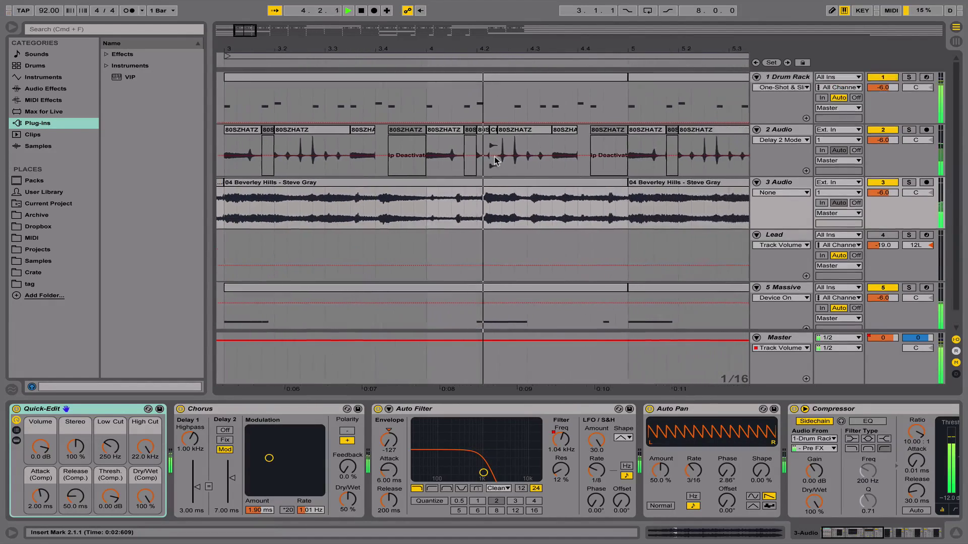
scroll(496, 160, up, 1)
key(space)
scroll(495, 160, left, 5)
scroll(510, 153, right, 4)
drag(611, 49, 476, 46)
scroll(514, 304, right, 10)
scroll(513, 302, left, 10)
mouse_move(370, 51)
mouse_down()
mouse_move(369, 20)
mouse_move(366, 69)
mouse_up()
drag(249, 172, 332, 52)
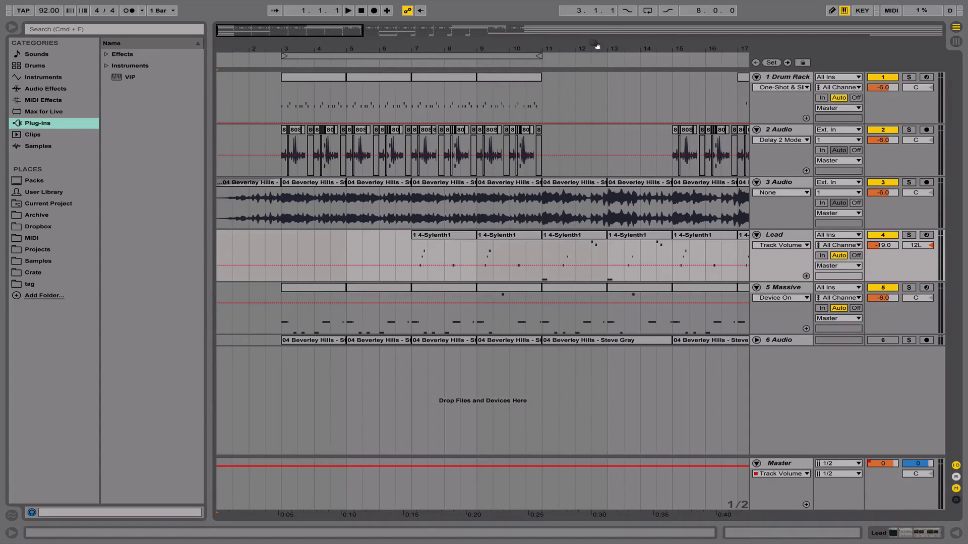
Step: Place the insert marker at 3.1.1 on the Drum Rack track and play the arrangement from there
mouse_move(483, 49)
mouse_down()
mouse_move(482, 78)
mouse_move(478, 51)
mouse_up()
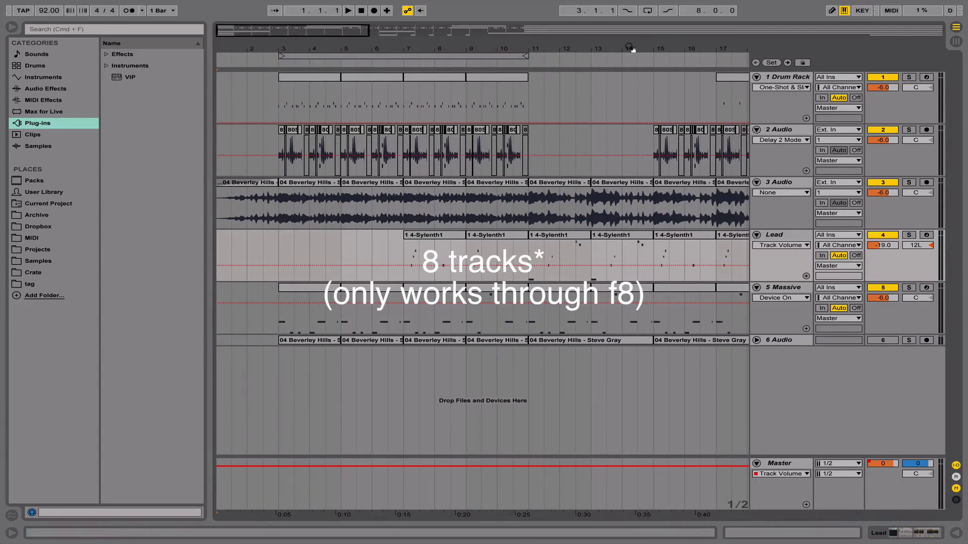
mouse_move(629, 47)
mouse_down()
mouse_move(628, 79)
mouse_move(621, 54)
mouse_up()
scroll(521, 154, right, 10)
scroll(521, 153, left, 10)
drag(533, 45, 612, 49)
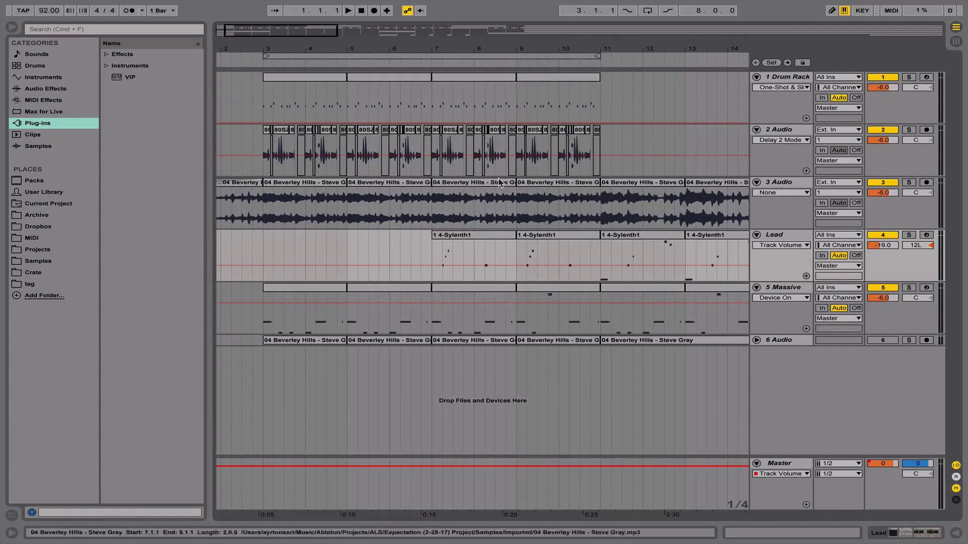
click(260, 106)
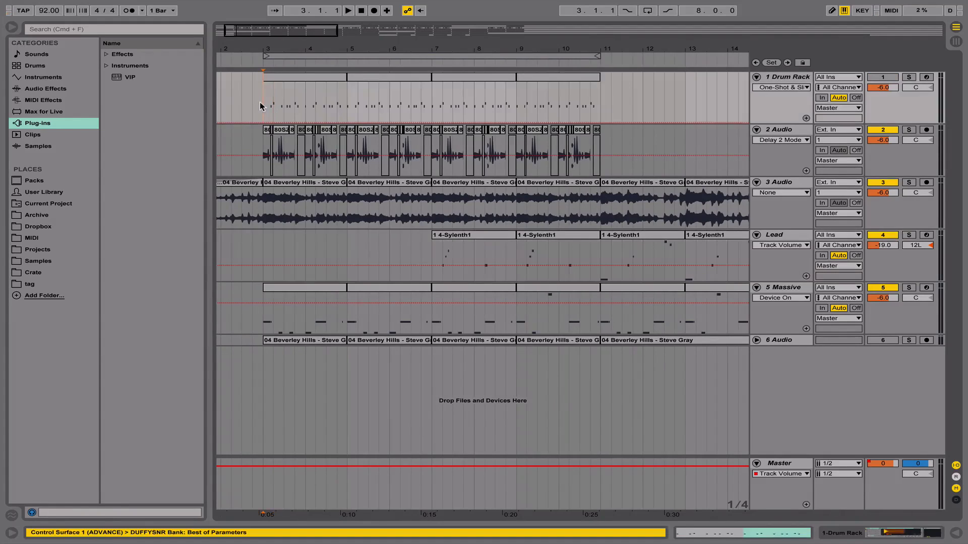
key(space)
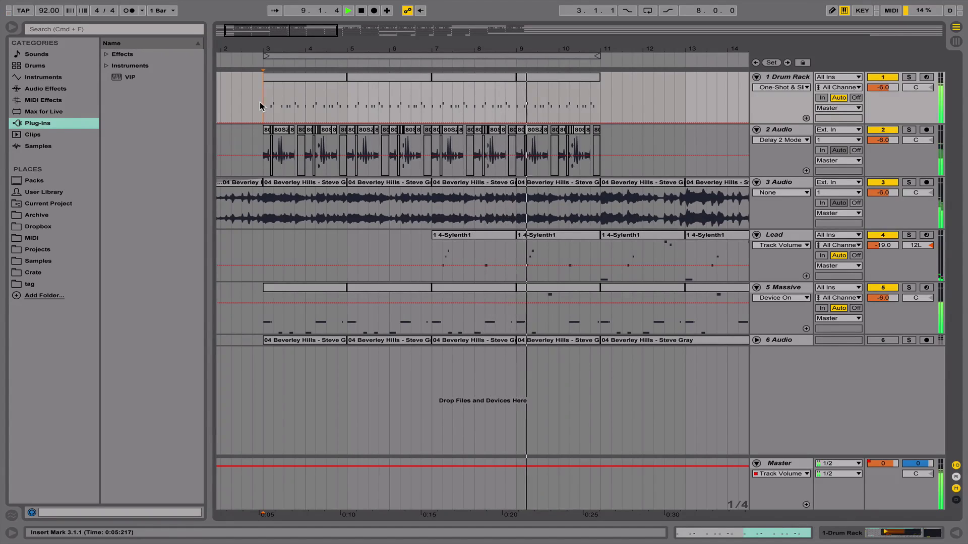
Step: Arm the Lead track for recording and place the insert marker at 19.1.1 in its empty section
drag(431, 56, 431, 33)
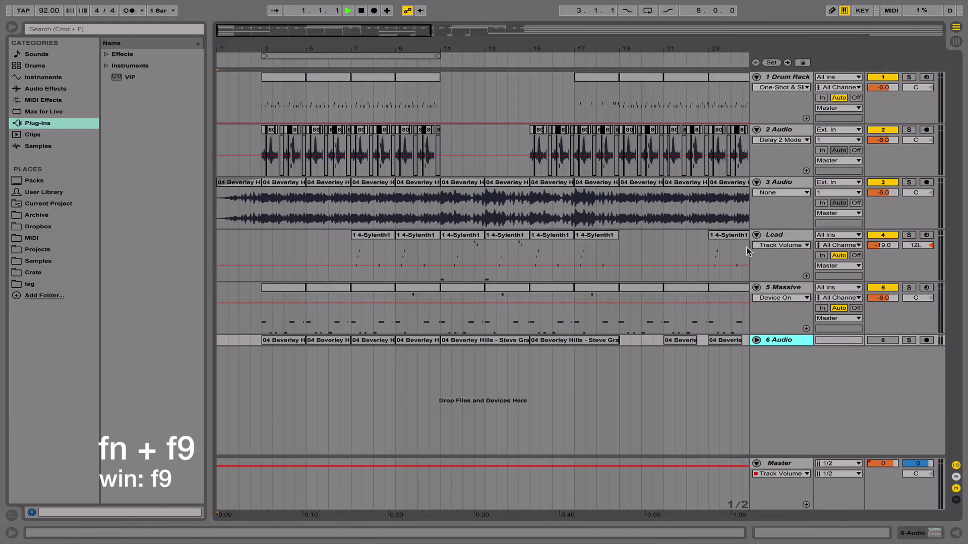
drag(585, 45, 465, 47)
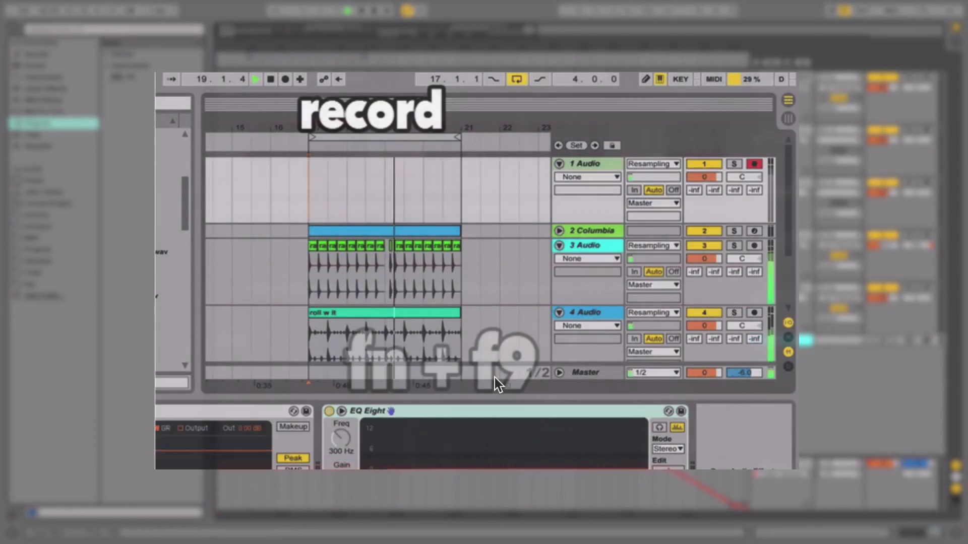
key(F9)
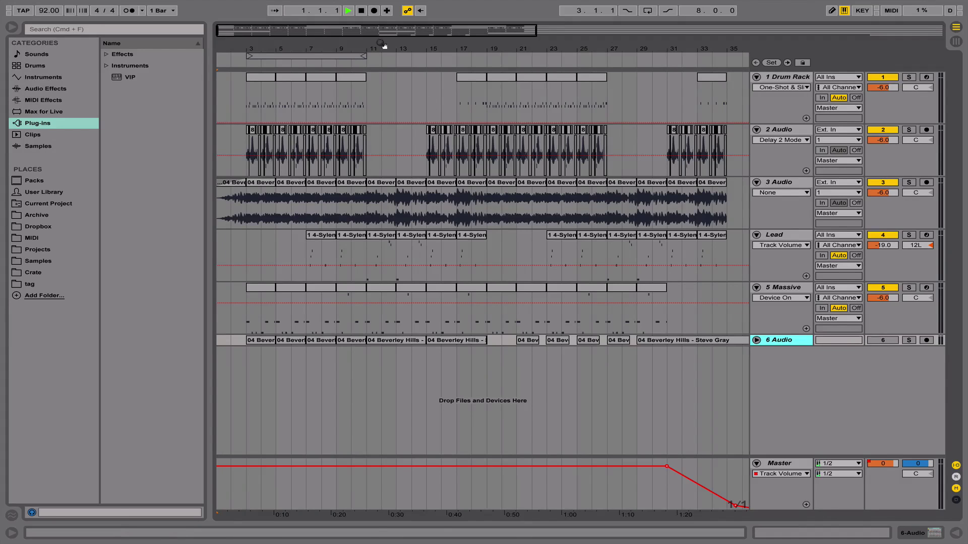
drag(398, 52, 553, 80)
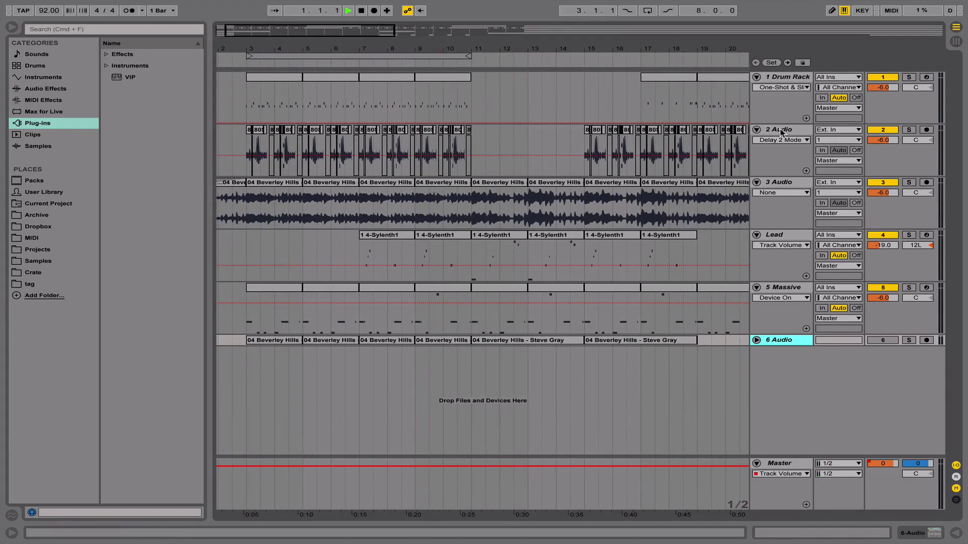
click(769, 246)
scroll(738, 243, right, 5)
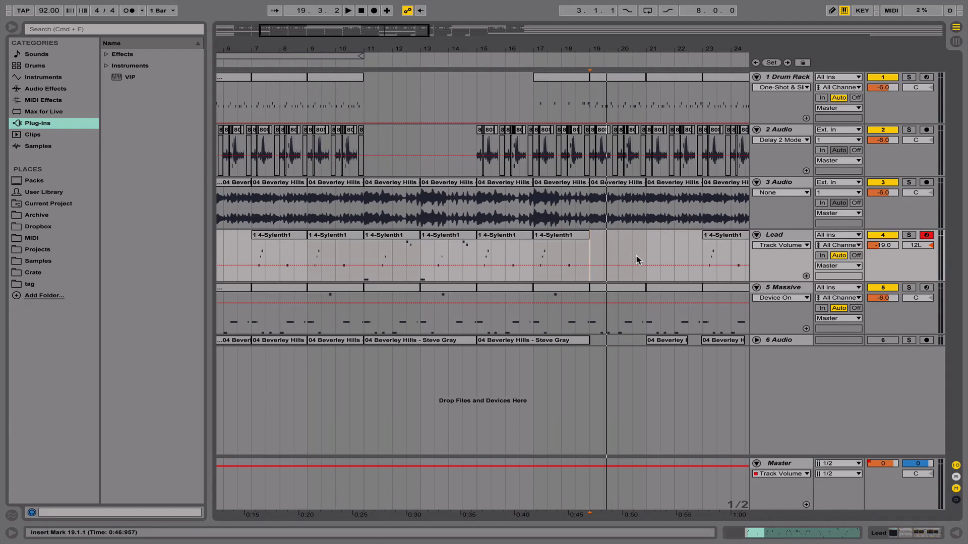
Step: Record a MIDI take on the armed Lead track during playback and trim the new clip's end back to bar 21
key(space)
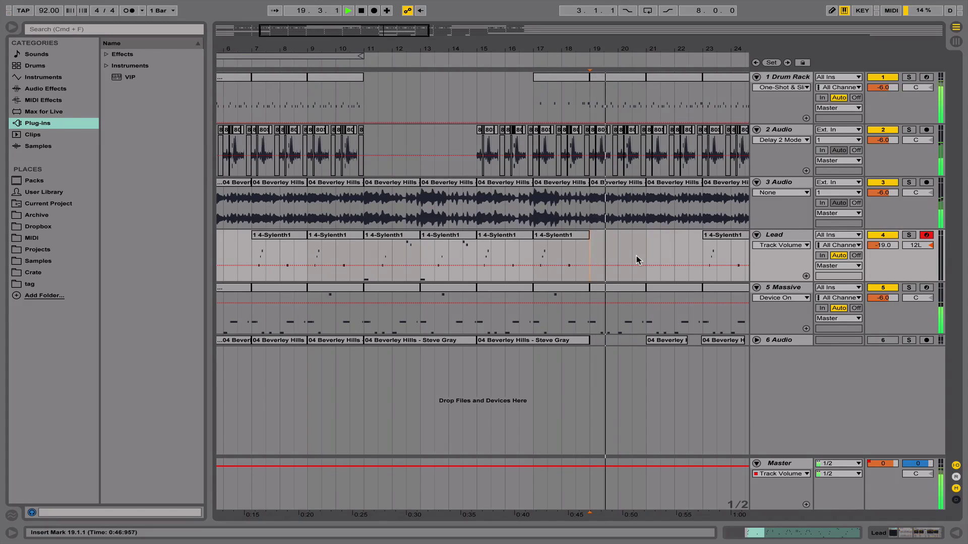
key(F9)
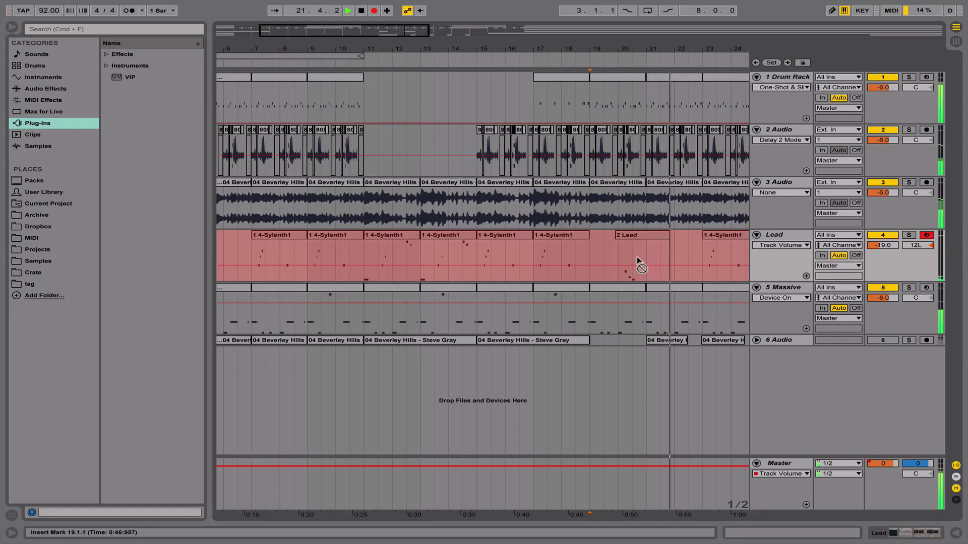
key(space)
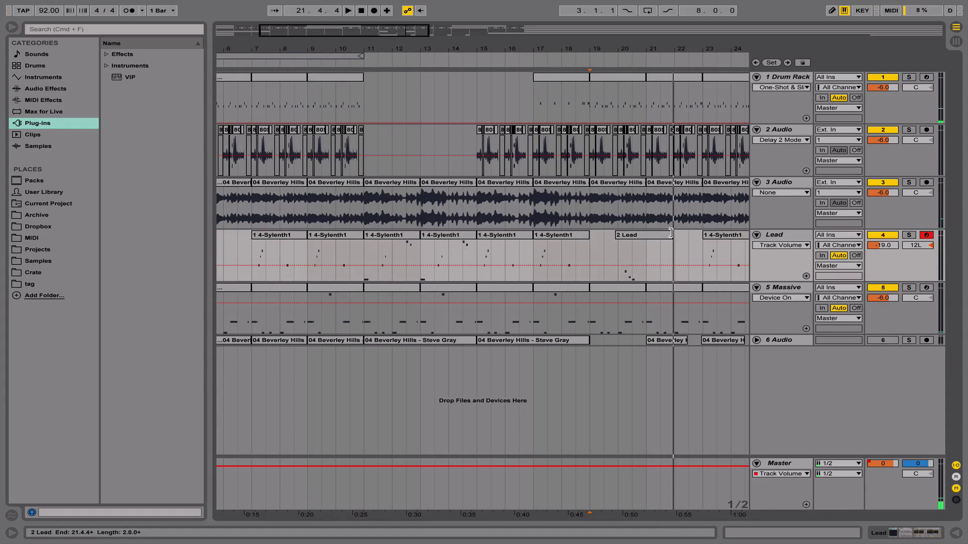
drag(671, 234, 622, 235)
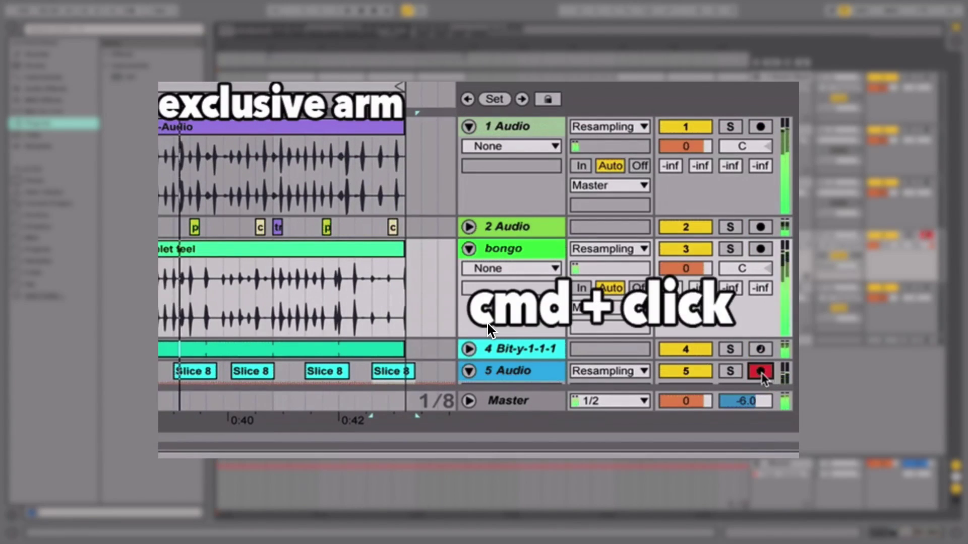
Step: Try arming 5 Massive alongside Lead and soloing several tracks at once, then restore the previous arm and solo states
super+click(930, 289)
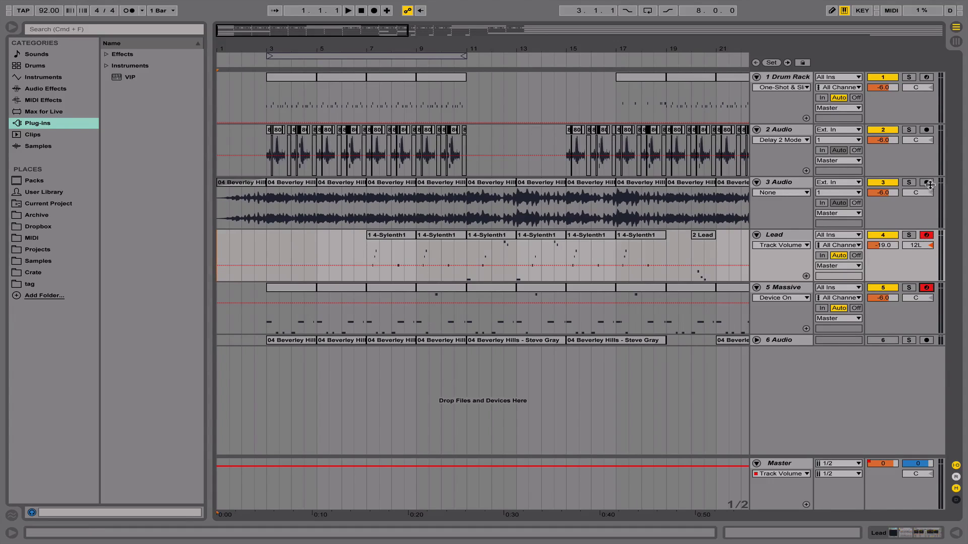
super+click(930, 182)
click(927, 287)
click(909, 235)
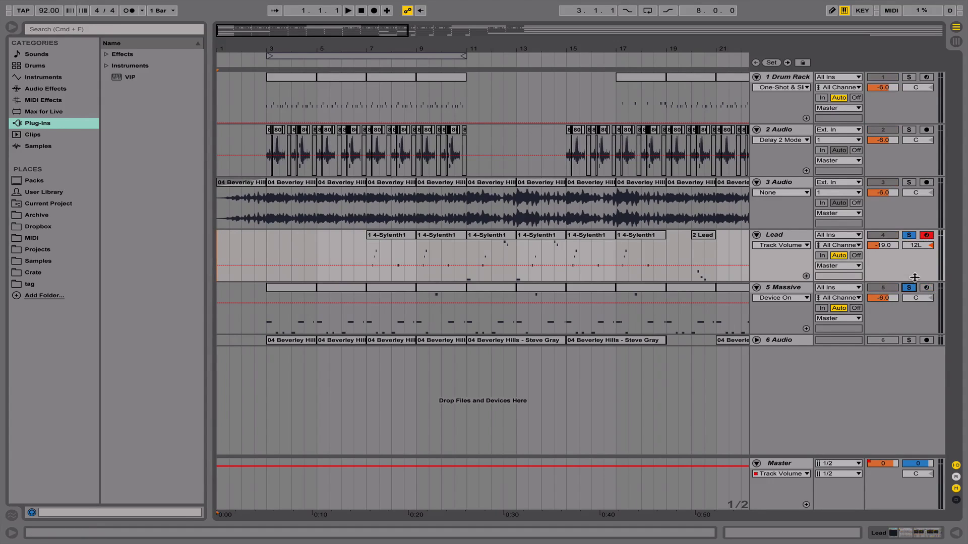
click(909, 182)
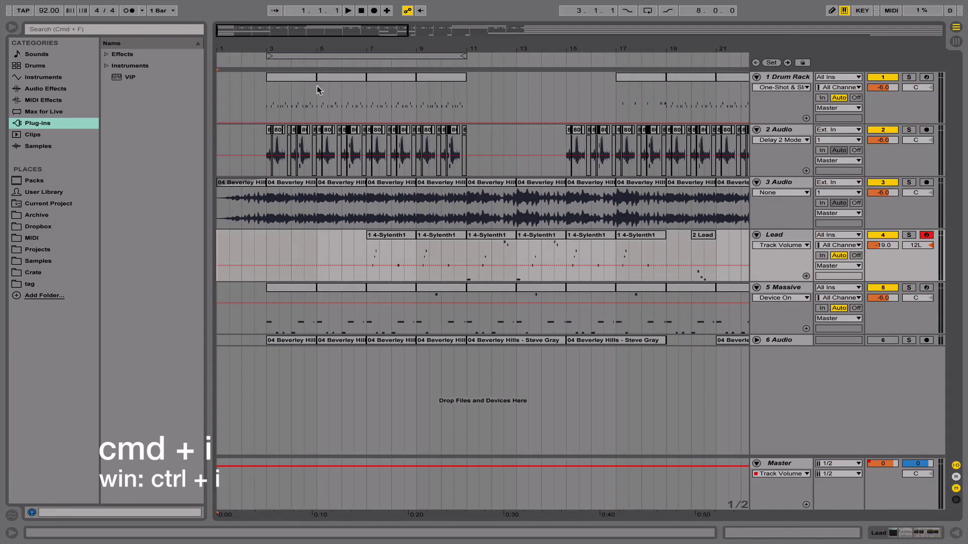
Step: Select bars 3 to 7 on the 3 Audio track and insert silence of that length across the arrangement
drag(319, 47, 337, 62)
drag(276, 217, 308, 217)
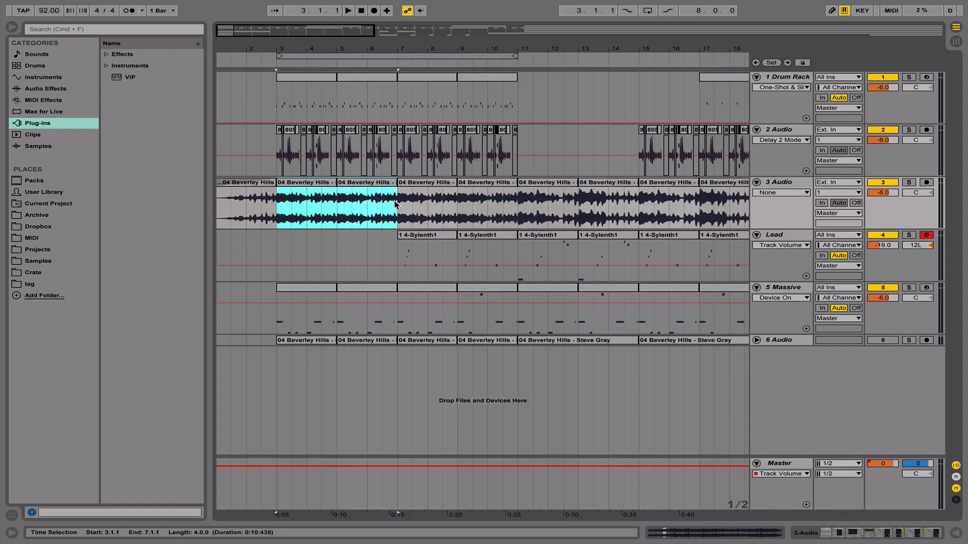
key(super+i)
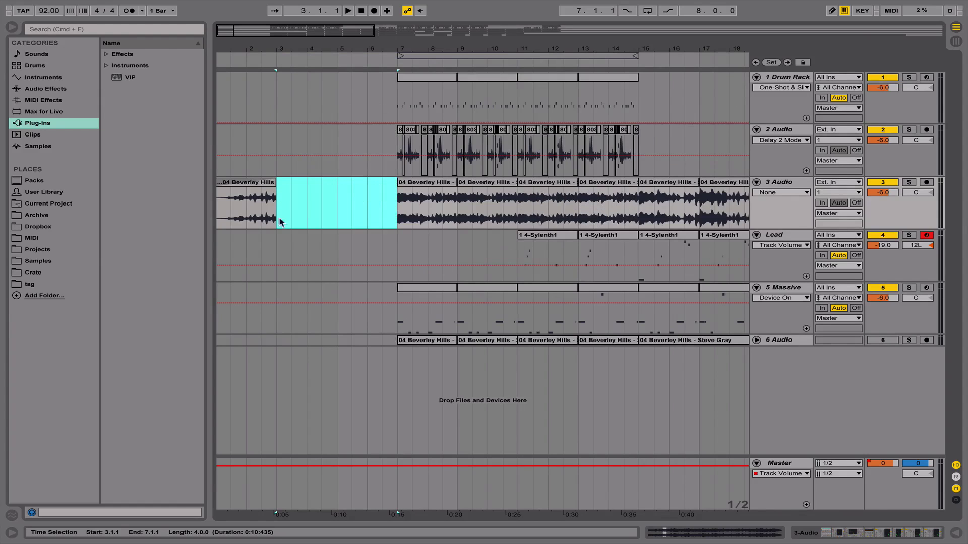
Step: Delete the inserted time between bars 3 and 7 from the arrangement
drag(381, 49, 381, 29)
drag(257, 207, 338, 197)
key(super+shift+BackSpace)
Step: Insert 4 bars of silence at the 3.1.1 insert marker on the Drum Rack track
click(271, 101)
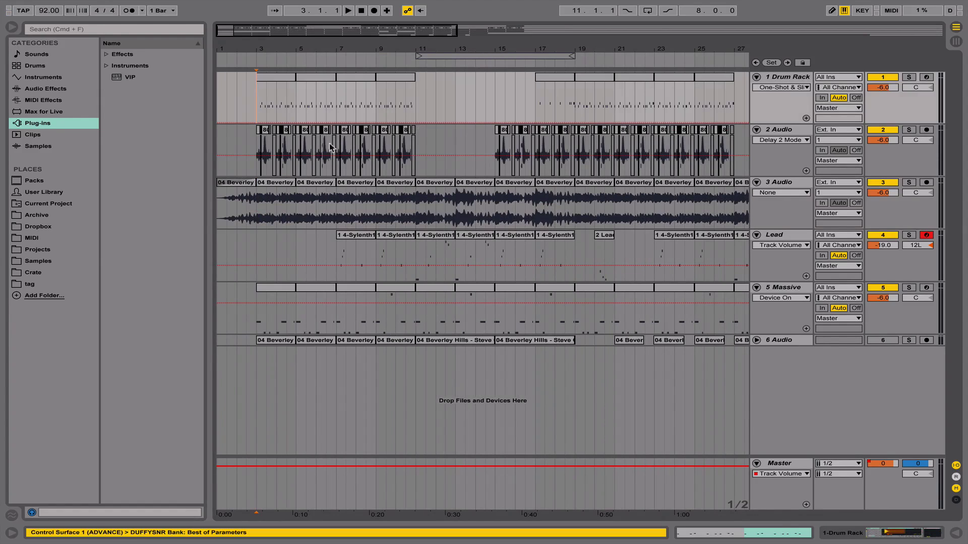
click(415, 107)
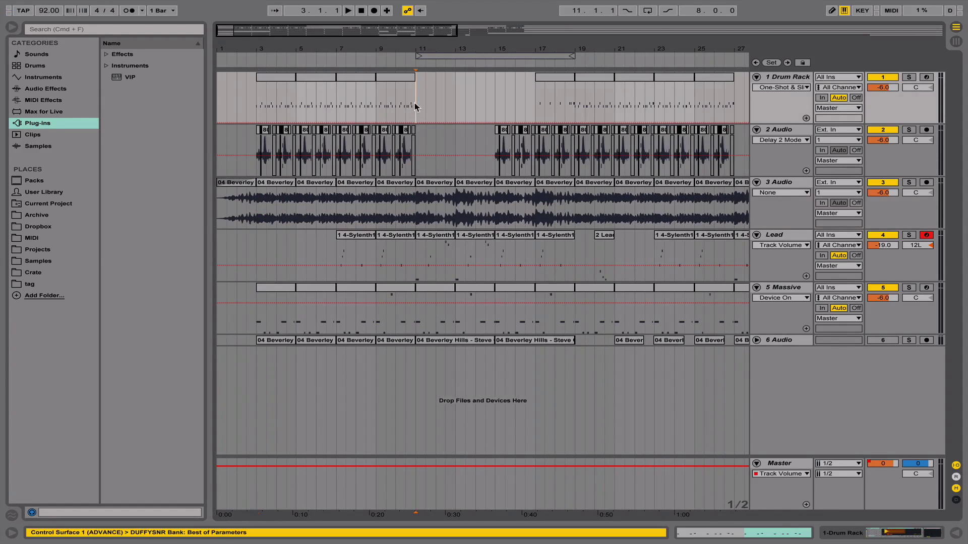
click(257, 106)
key(super+i)
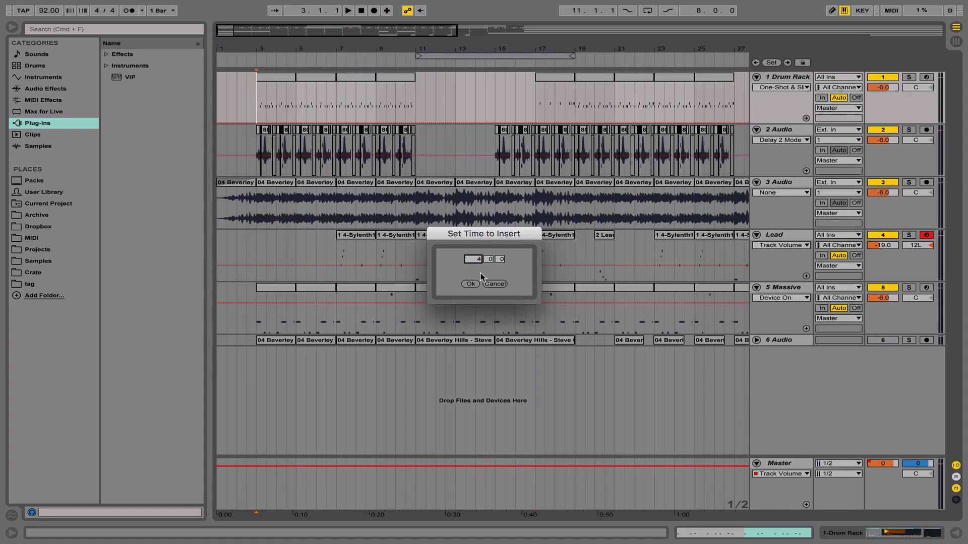
click(471, 284)
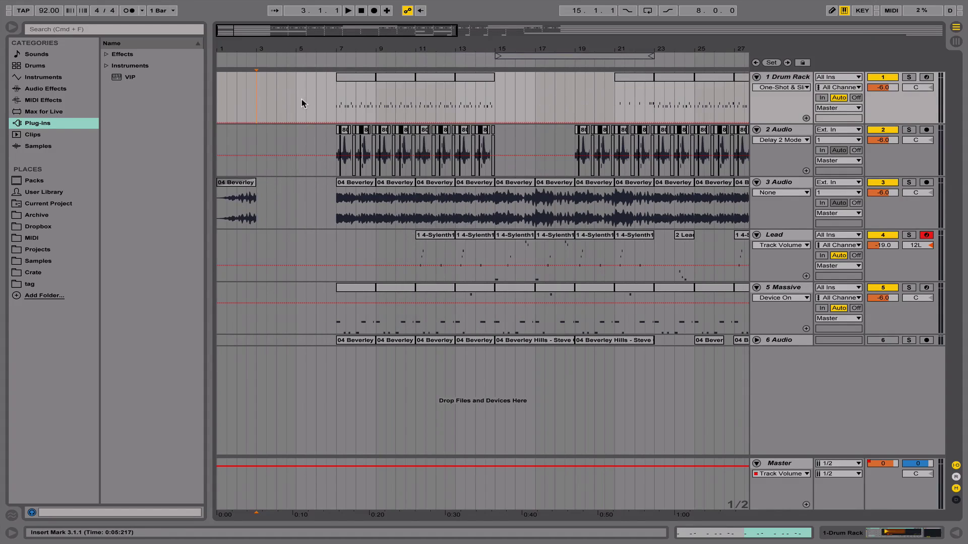
drag(300, 49, 300, 96)
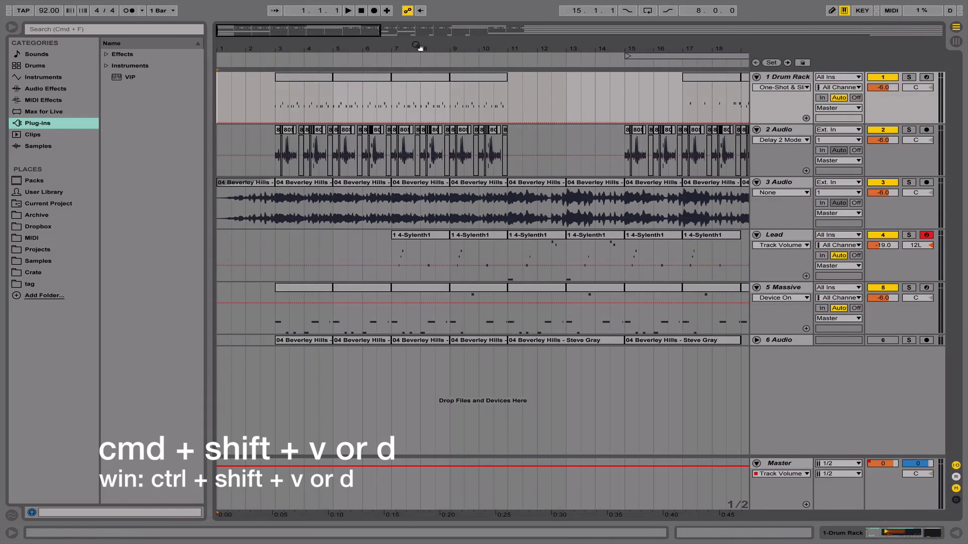
Step: Select bars 3 to 7 across the 1 Drum Rack, 2 Audio and 3 Audio tracks
drag(345, 49, 312, 31)
drag(260, 111, 331, 199)
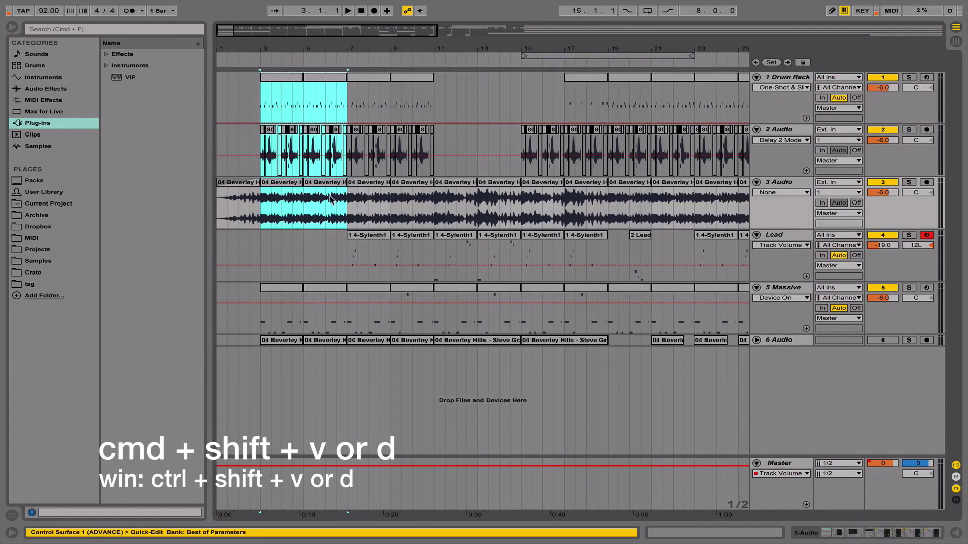
Step: Place the insert marker at 3.1.1 on the Drum Rack track and paste the copied 8-bar section there
click(260, 112)
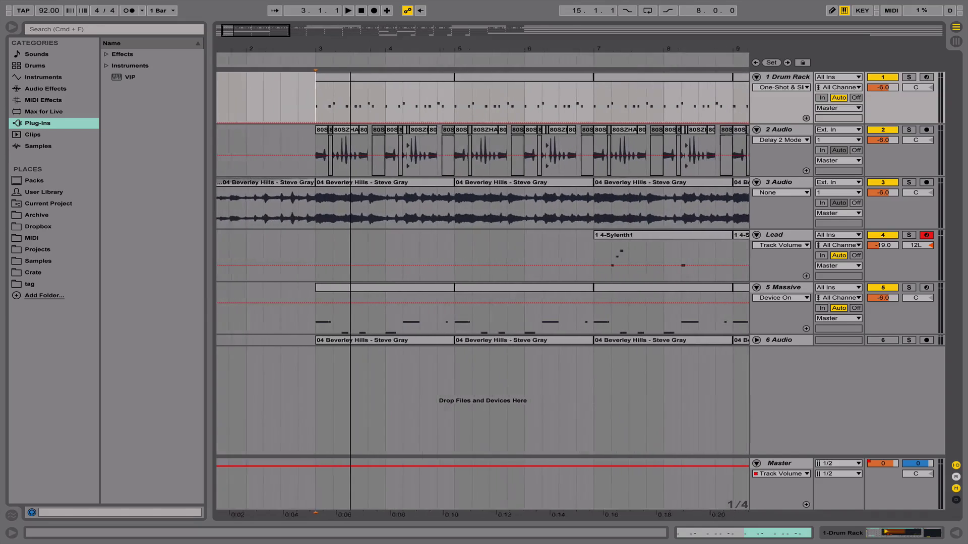
drag(359, 49, 311, 49)
key(super+v)
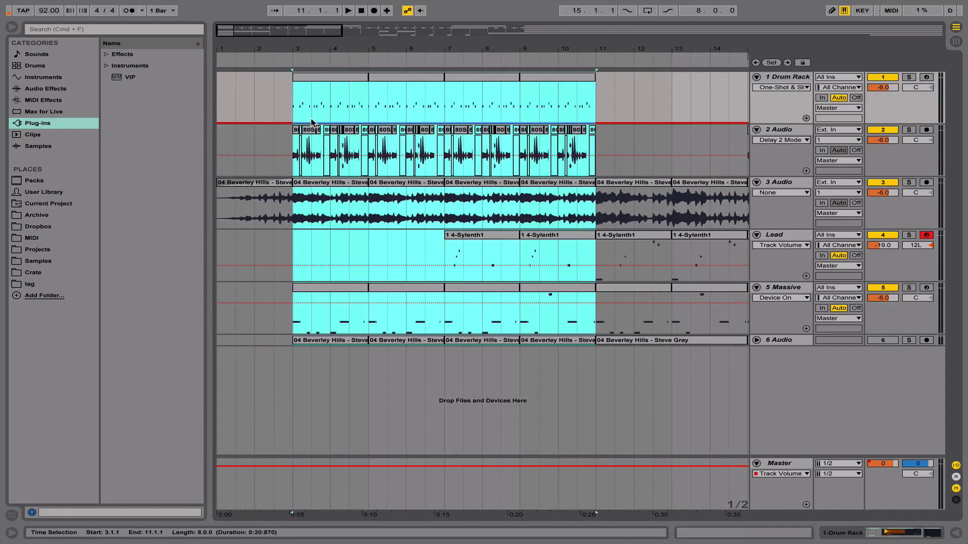
Step: Try pasting the copied 8 bars as inserted time at 3.1.1, then undo the time paste
click(318, 118)
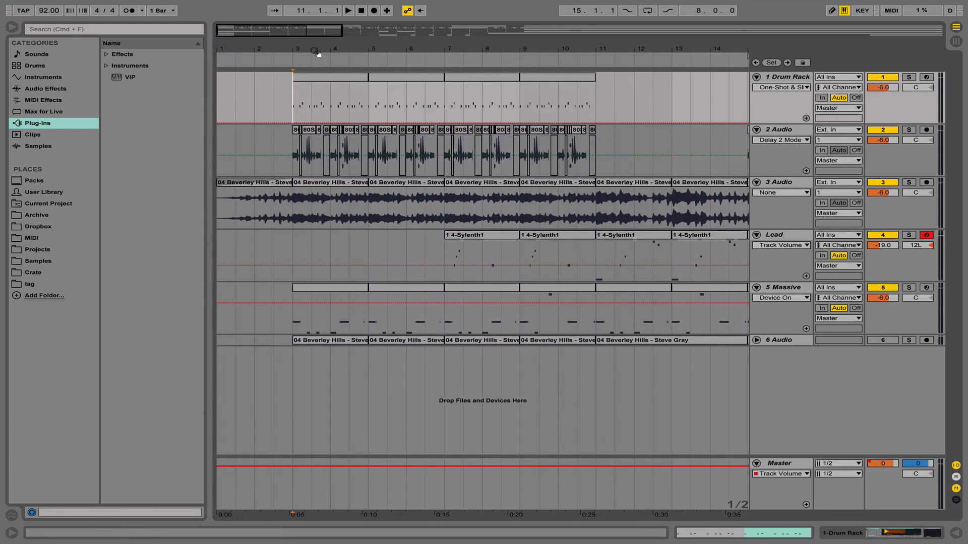
drag(318, 52, 287, 52)
key(super+shift+v)
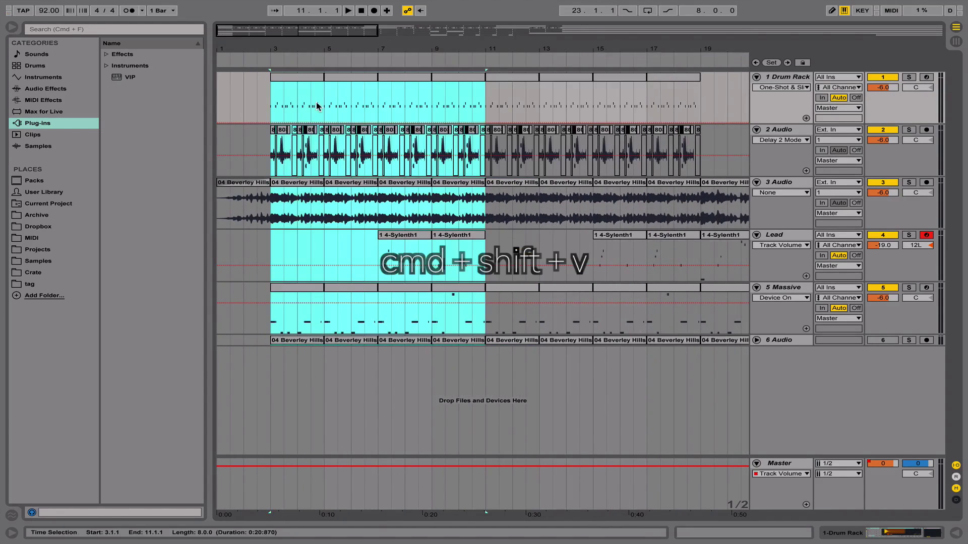
key(minus)
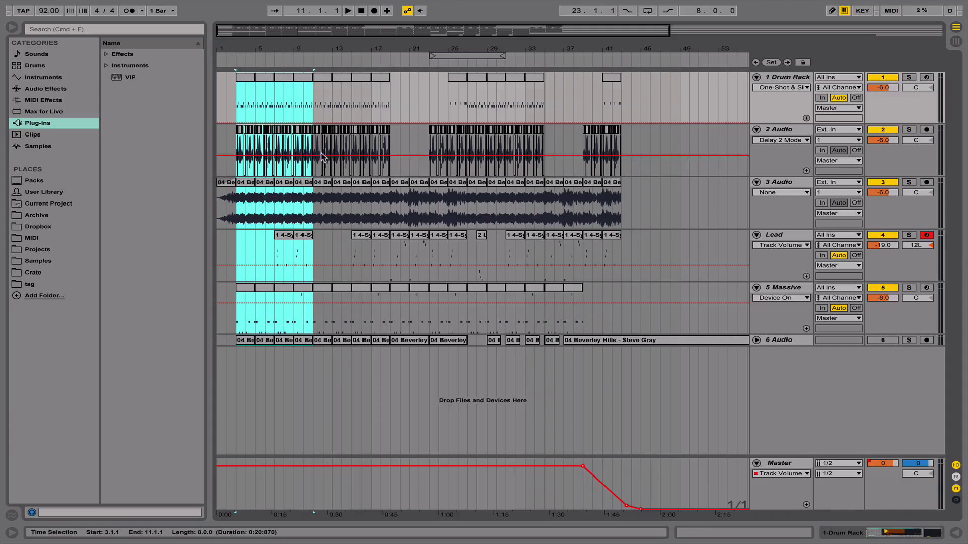
key(super+z)
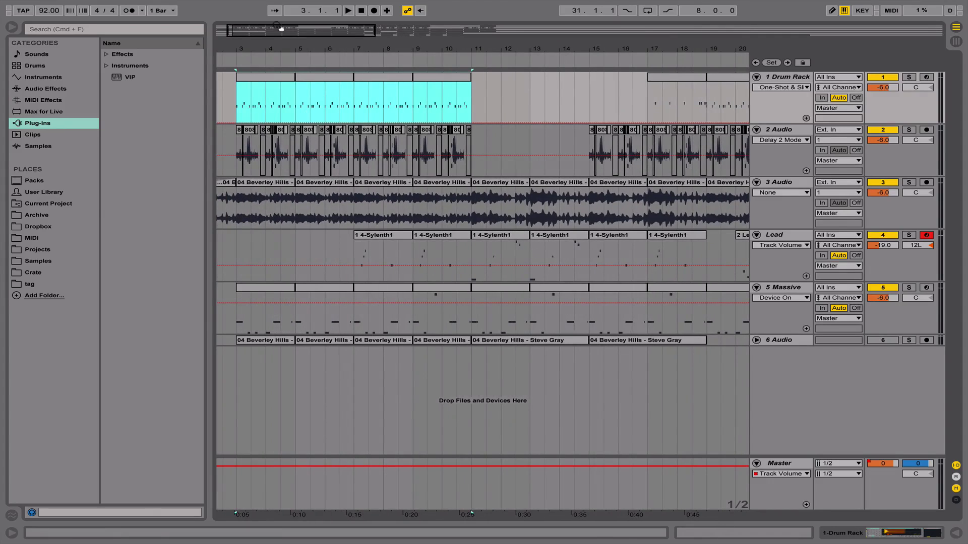
Step: Try duplicating the selected bars 3 to 11 on the Drum Rack track, undoing the duplicate each time
drag(276, 47, 277, 33)
key(super+d)
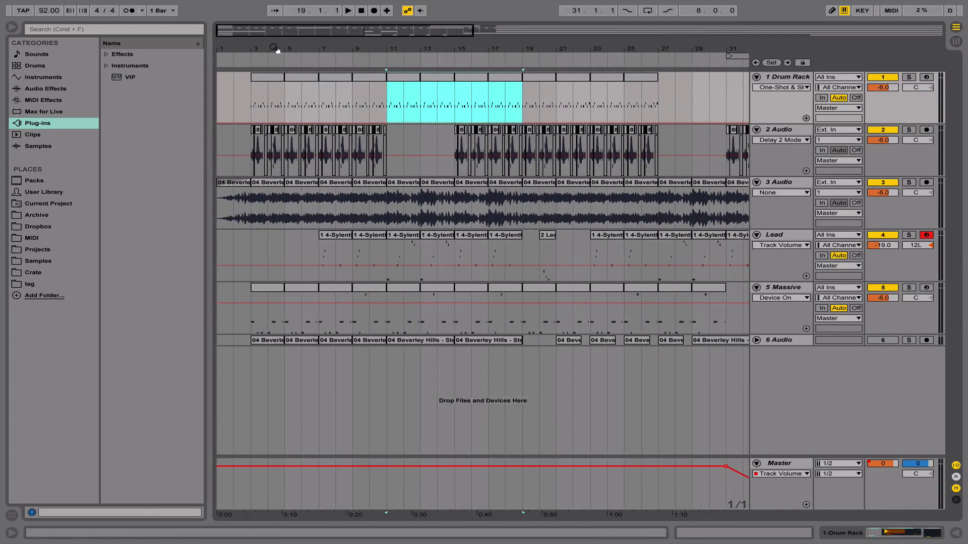
key(super+z)
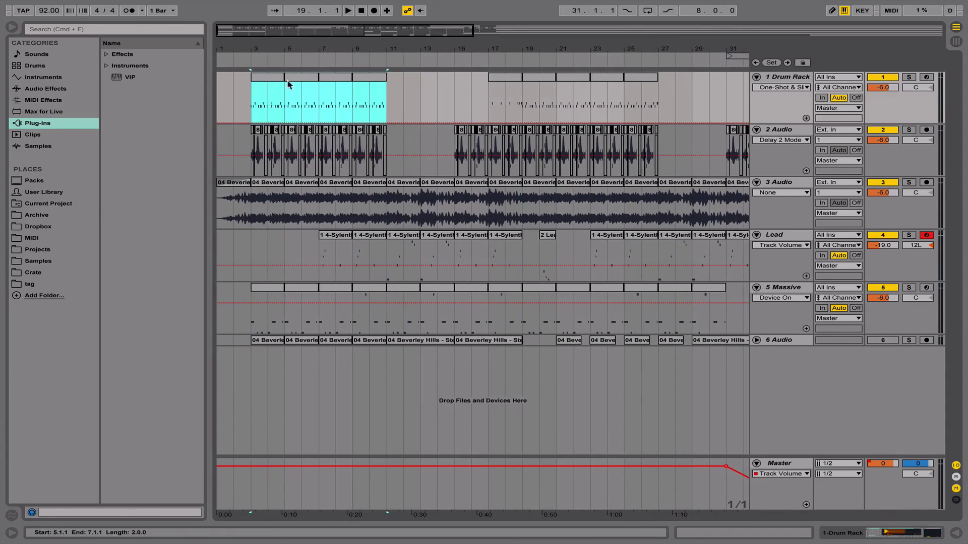
key(super+d)
key(super+z)
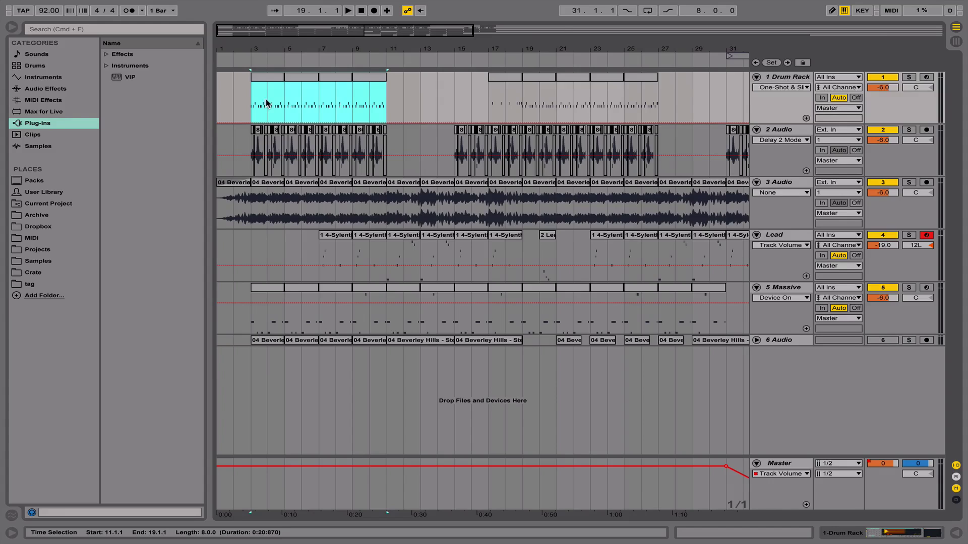
Step: Try duplicating the time from bar 3 to 11 across all tracks, redo it once, and undo it again
key(super+shift+d)
scroll(427, 98, right, 5)
key(minus)
key(minus)
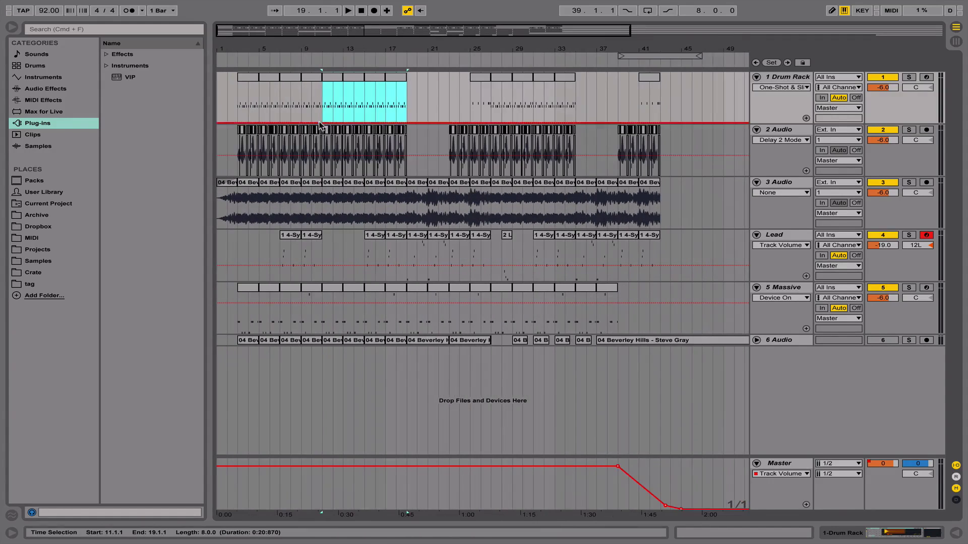
key(super+z)
key(super+shift+z)
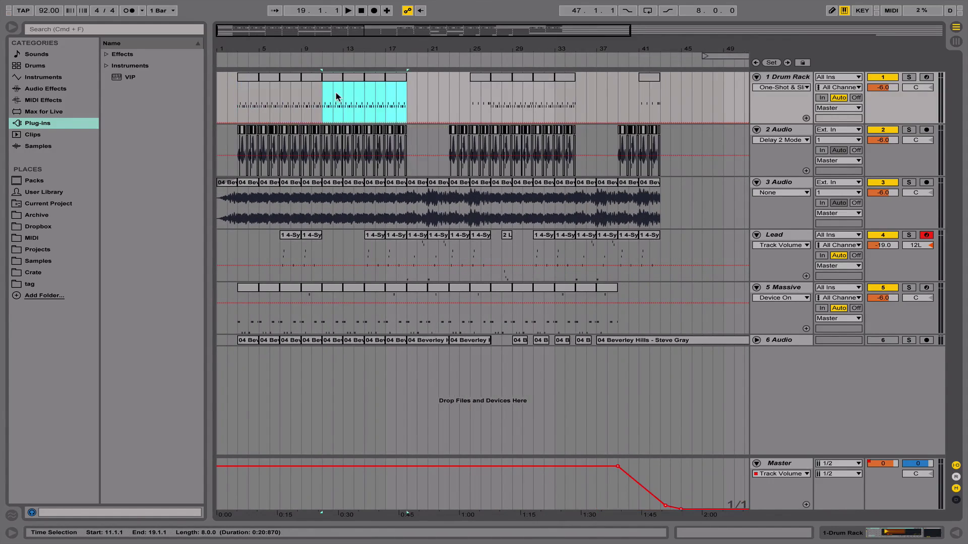
key(super+z)
drag(250, 51, 251, 31)
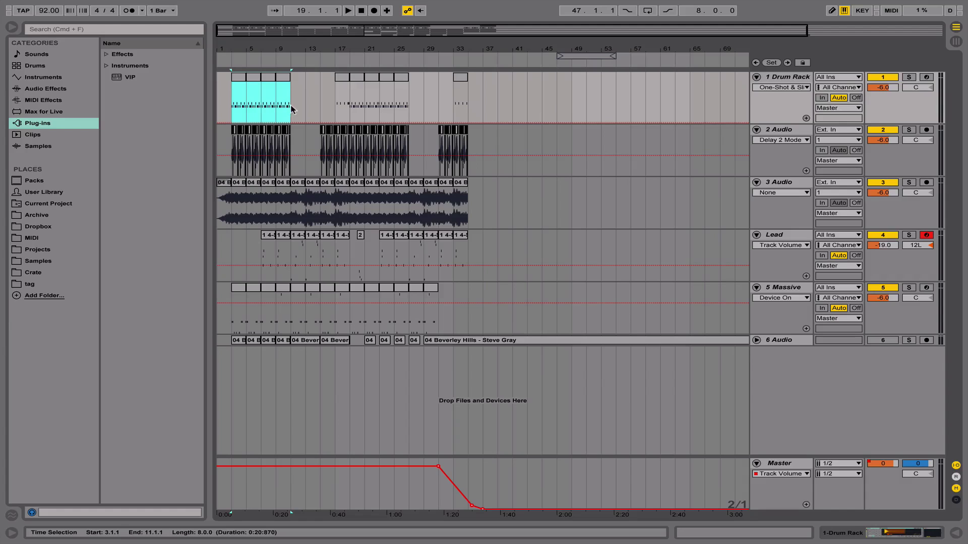
mouse_move(309, 50)
mouse_down()
mouse_move(309, 93)
mouse_move(353, 49)
mouse_up()
drag(323, 105, 379, 103)
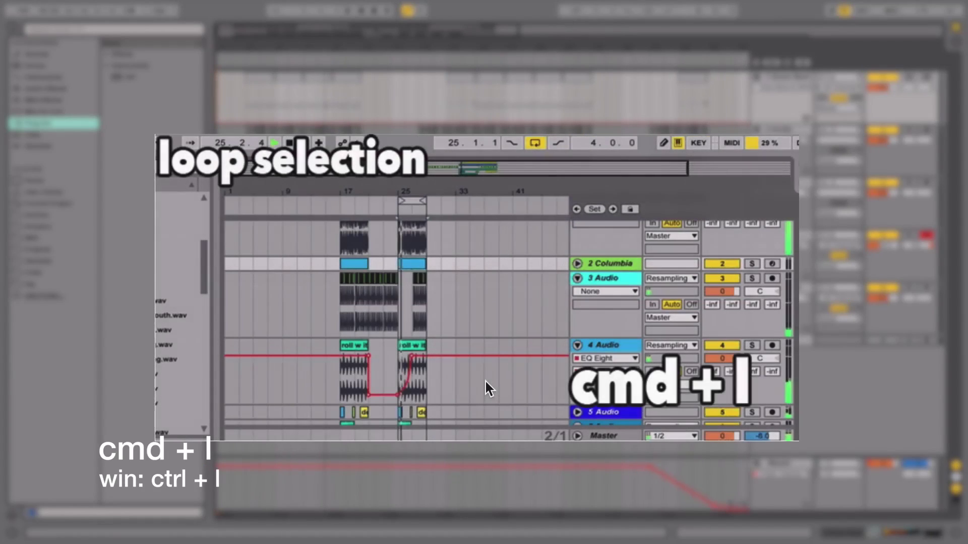
Step: Loop time selections starting from the Drum Rack's first clip, finishing with a two-beat loop at 3.1.1, and audition it
drag(247, 101, 297, 97)
key(super+l)
drag(249, 111, 253, 110)
drag(257, 49, 335, 97)
key(super+l)
key(space)
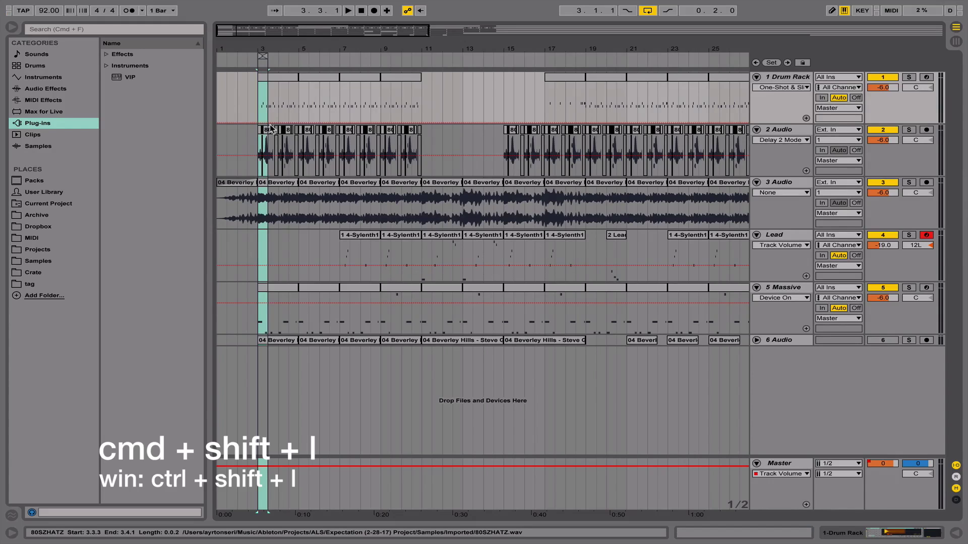
Step: Select the two-beat looped section at 3.1.1 from the Drum Rack track down through the Master track
key(plus)
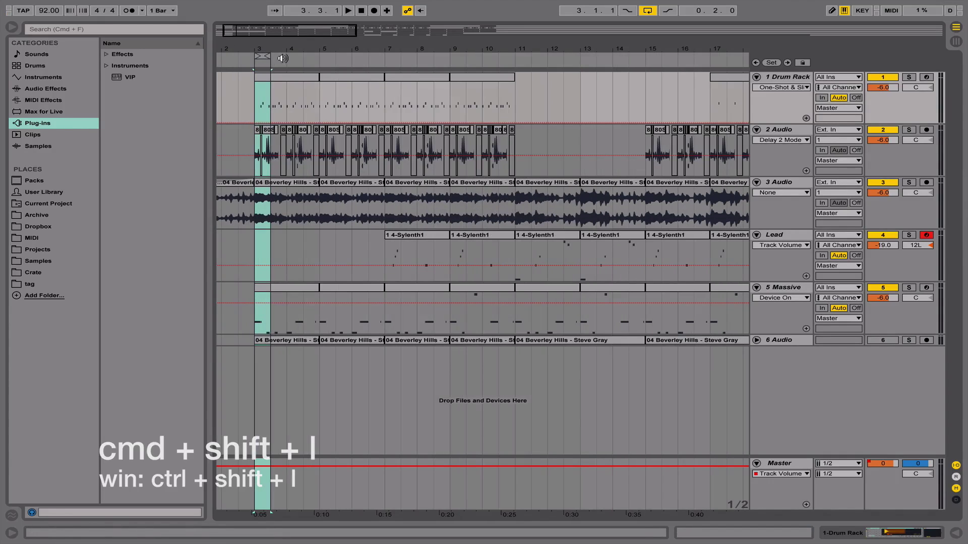
drag(254, 94, 275, 480)
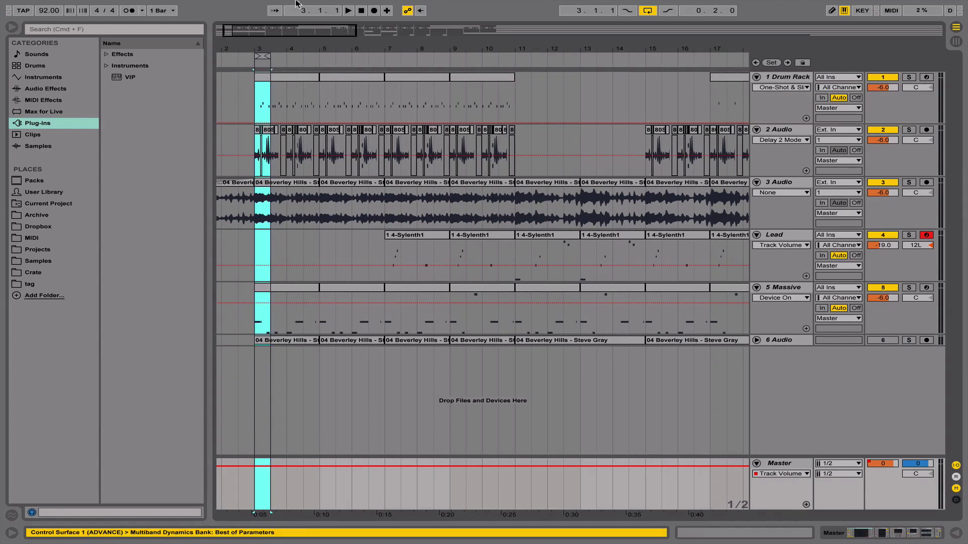
Step: Loop bars 3 to 11 from a selection on the Drum Rack track, then select the loop's contents
drag(283, 46, 258, 47)
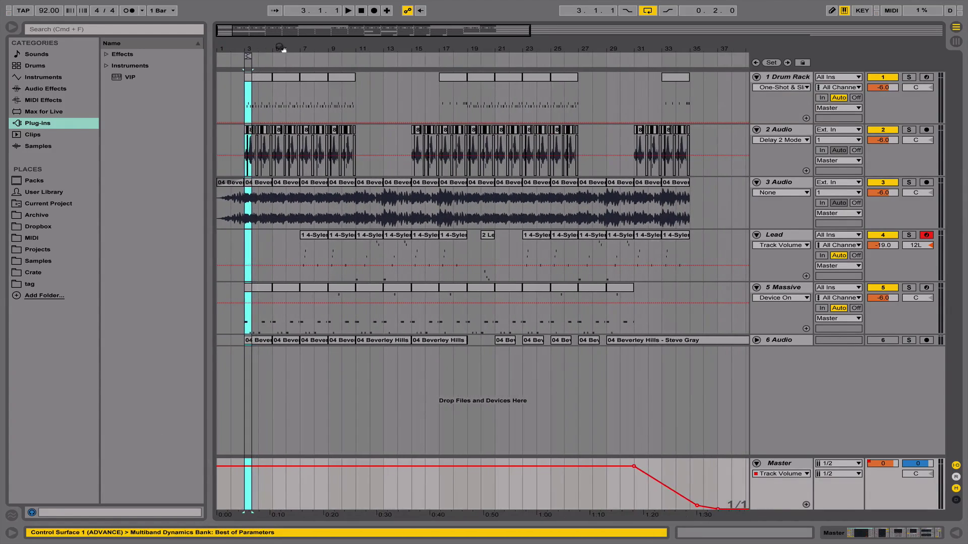
drag(241, 95, 362, 101)
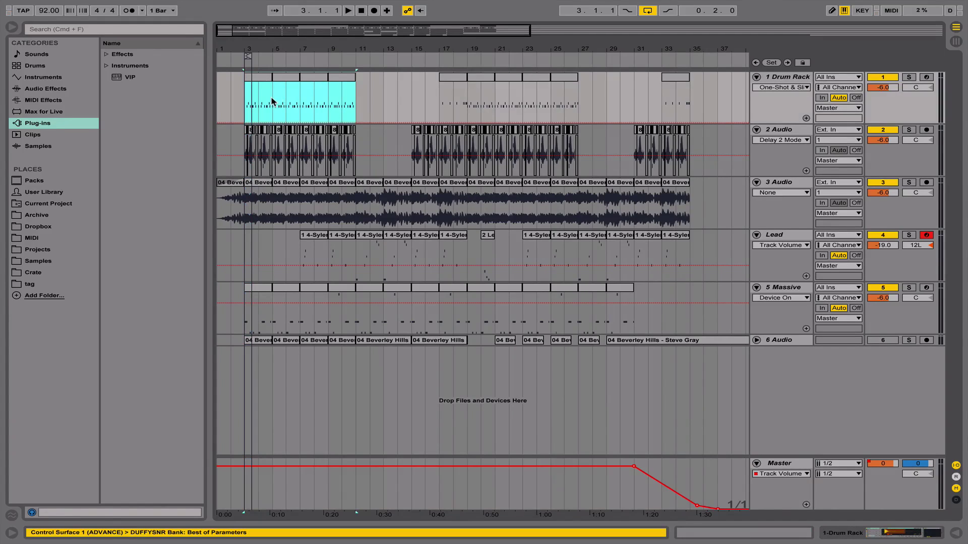
key(super+l)
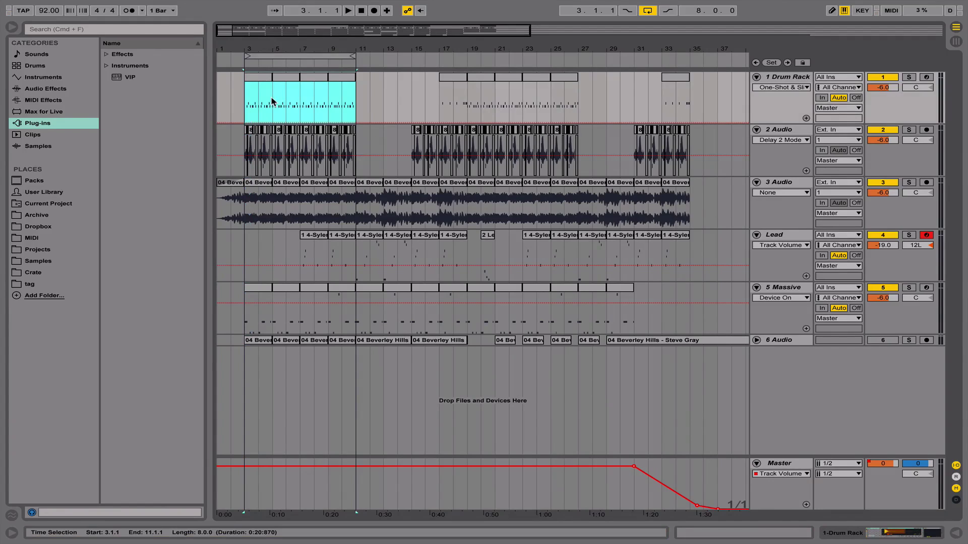
key(super+shift+l)
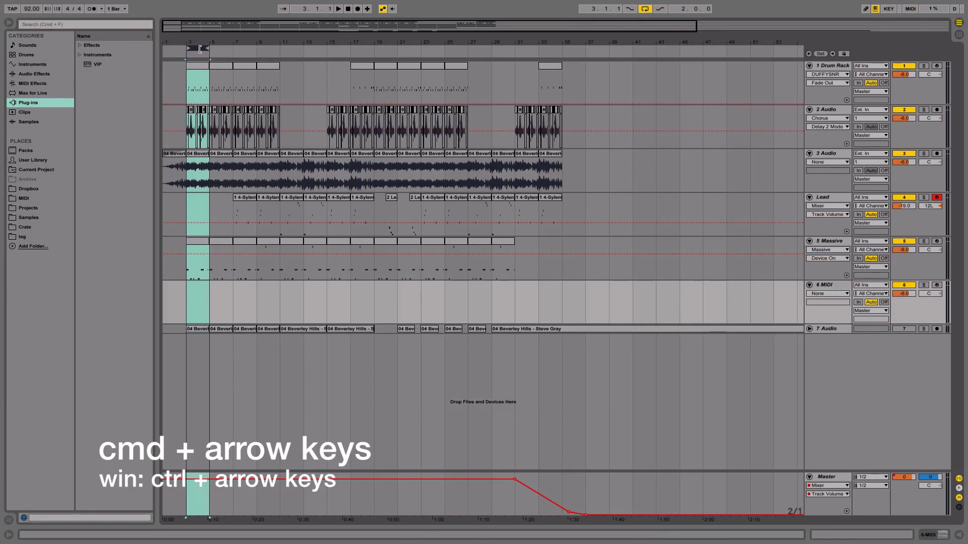
Step: Adjust the length of the selected loop starting at 3.1.1 in 2-bar increments until it spans 10 bars
key(super+Up)
key(super+Right)
key(super+Left)
key(super+Left)
key(super+Right)
key(super+Right)
key(super+Right)
key(super+Right)
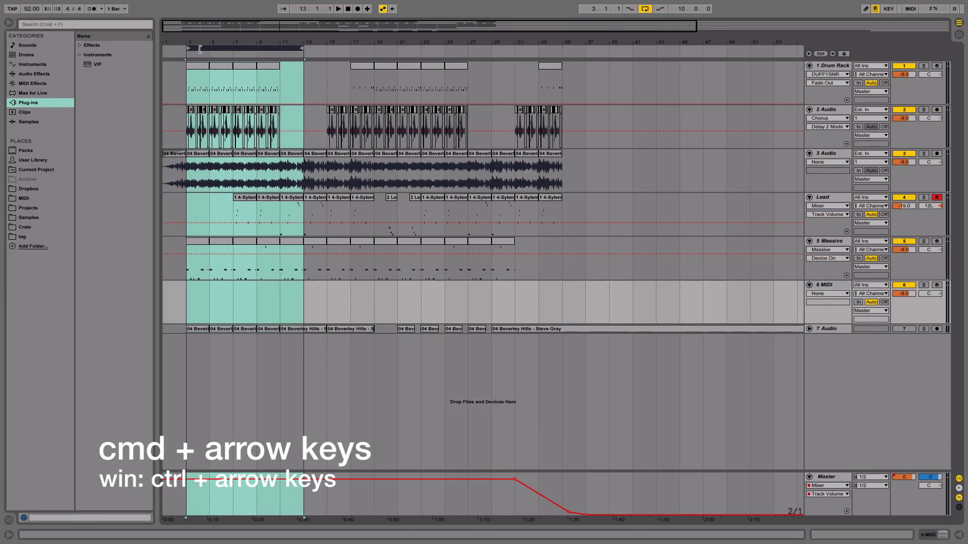
Step: Lengthen the loop beyond bar 13, then shorten it to 4 bars while keeping its start at 3.1.1
key(super+Right)
key(super+Right)
key(super+Right)
key(super+Left)
key(super+Left)
key(super+Left)
key(super+Left)
key(super+Left)
key(super+Left)
key(super+Left)
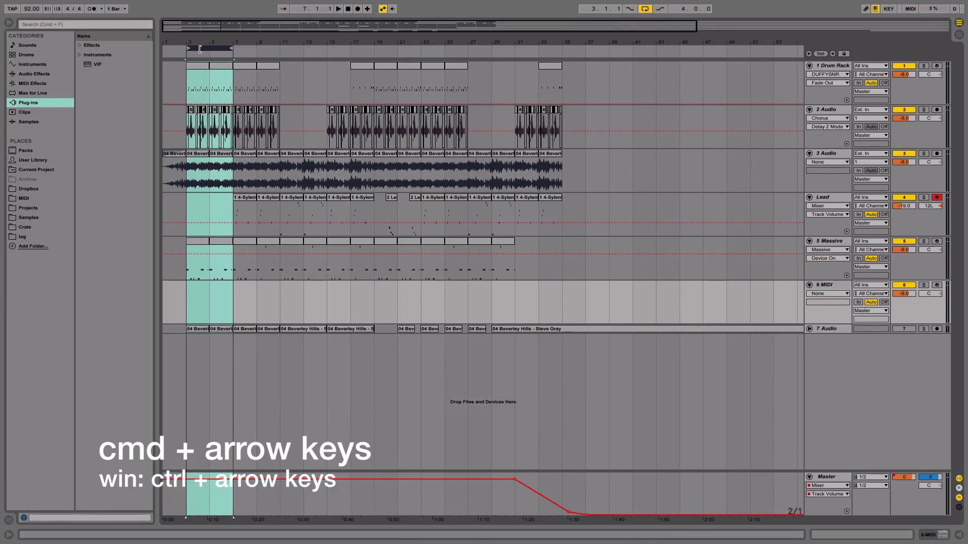
Step: Shift the 2-bar loop forward along the timeline in 2-bar increments to start at 11.1.1
key(Right)
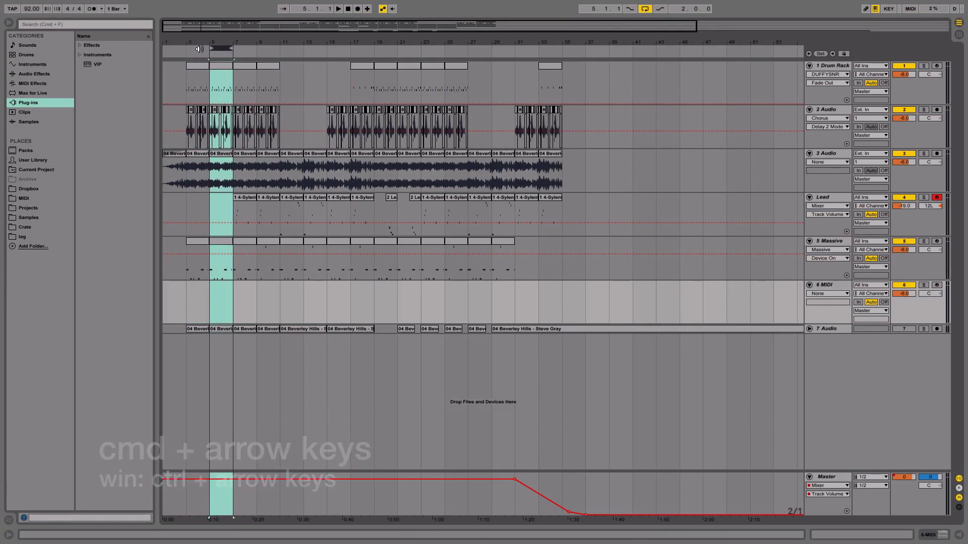
key(Right)
key(Right)
key(Right)
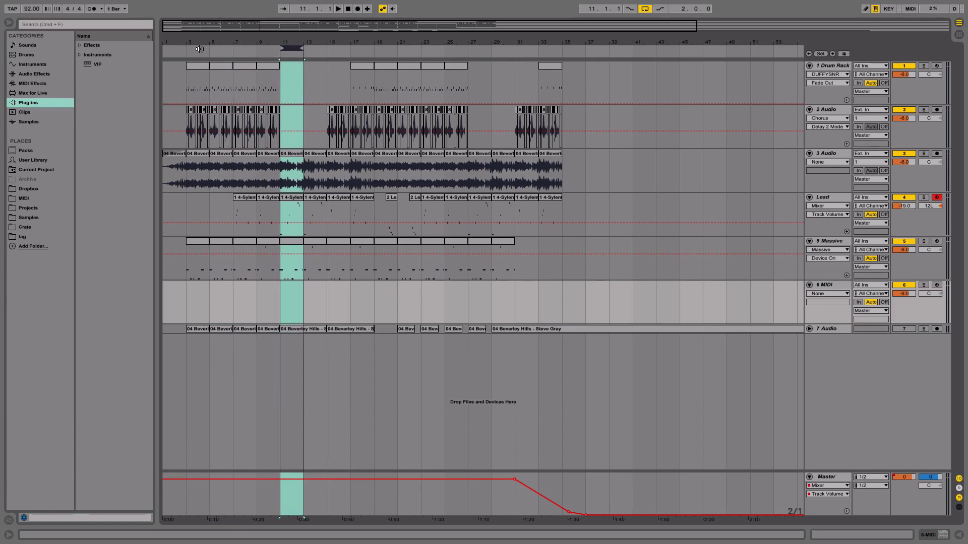
Step: Move the 2-bar loop further forward, then bring it back so it starts at 3.1.1
key(Right)
key(Right)
key(Left)
key(Left)
key(Left)
key(Left)
key(Left)
key(Left)
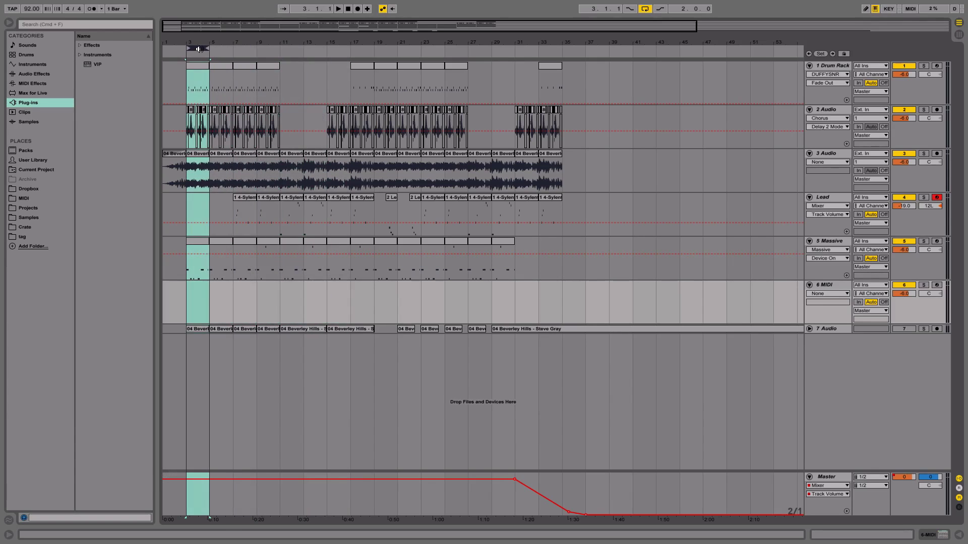
Step: Extend the selected loop range forward in repeated grid increments, then shorten it partway
key(shift+Right)
key(shift+Right)
key(shift+Right)
key(shift+Right)
key(shift+Right)
key(shift+Right)
key(shift+Left)
key(shift+Left)
key(shift+Left)
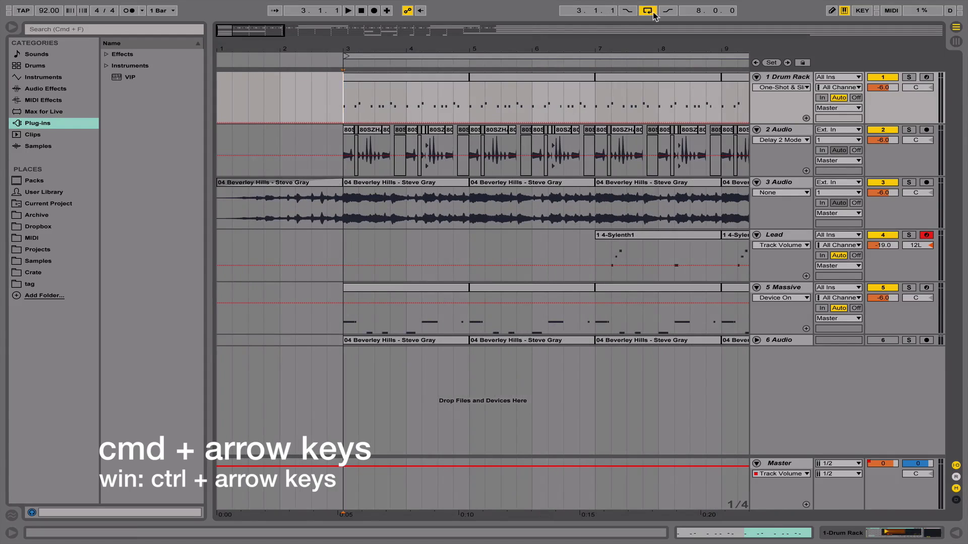
Step: Turn off looping and nudge the Drum Rack insert marker forward from 3.1.1
click(648, 11)
drag(345, 43, 372, 104)
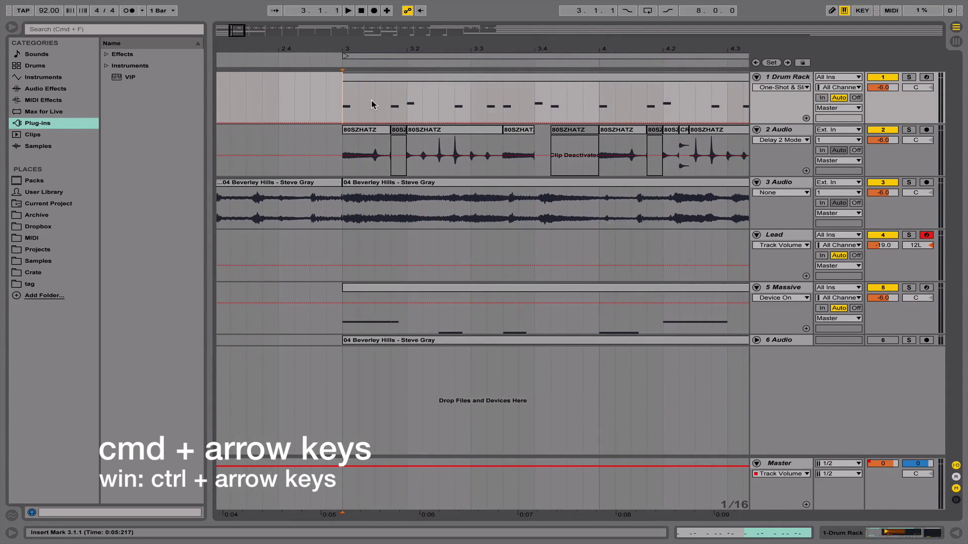
key(super+Right)
key(super+Right)
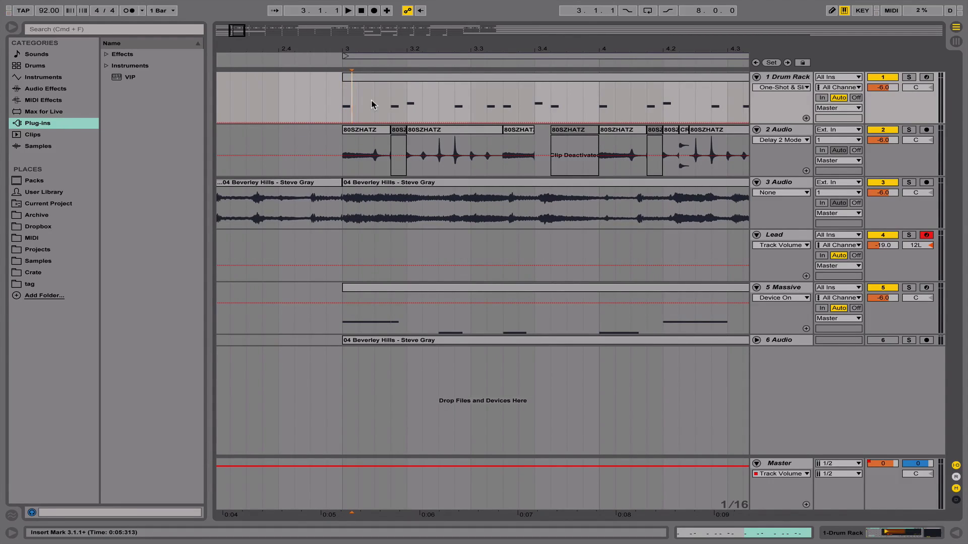
Step: Move the insert marker down one track and back up to the Drum Rack track
key(Down)
key(Up)
drag(361, 48, 352, 47)
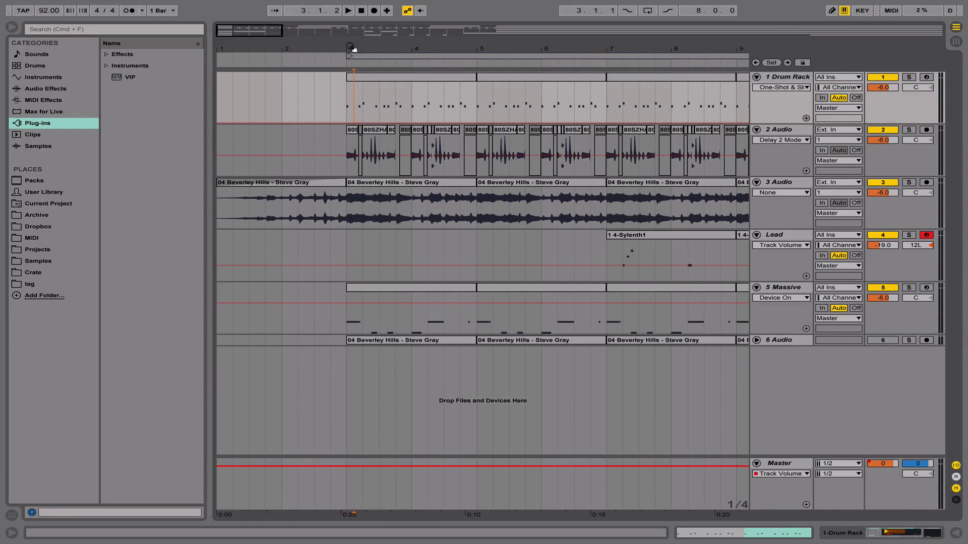
Step: Open the Drum Rack clip at bar 3 in the note editor and place the insert marker at 1.1.1
drag(380, 47, 282, 35)
double_click(271, 74)
click(423, 361)
click(217, 281)
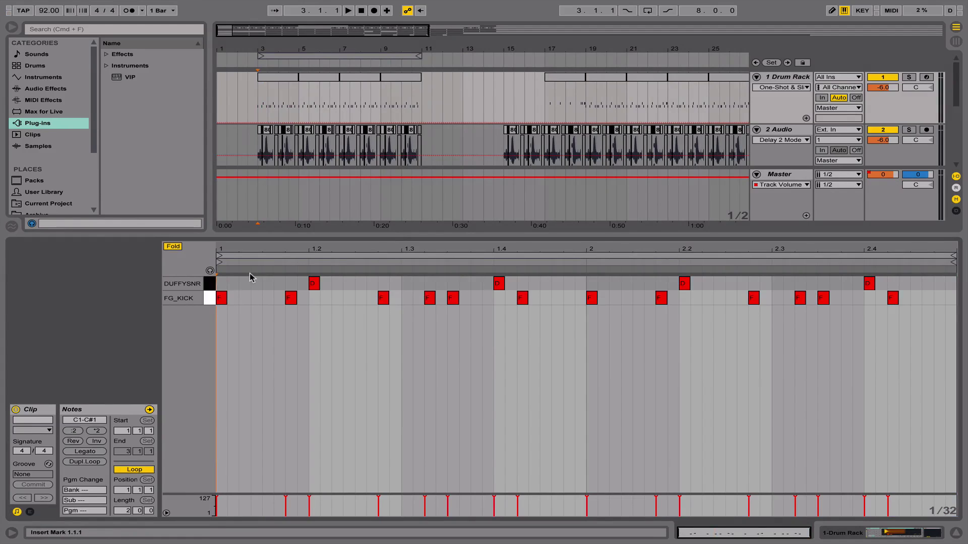
key(space)
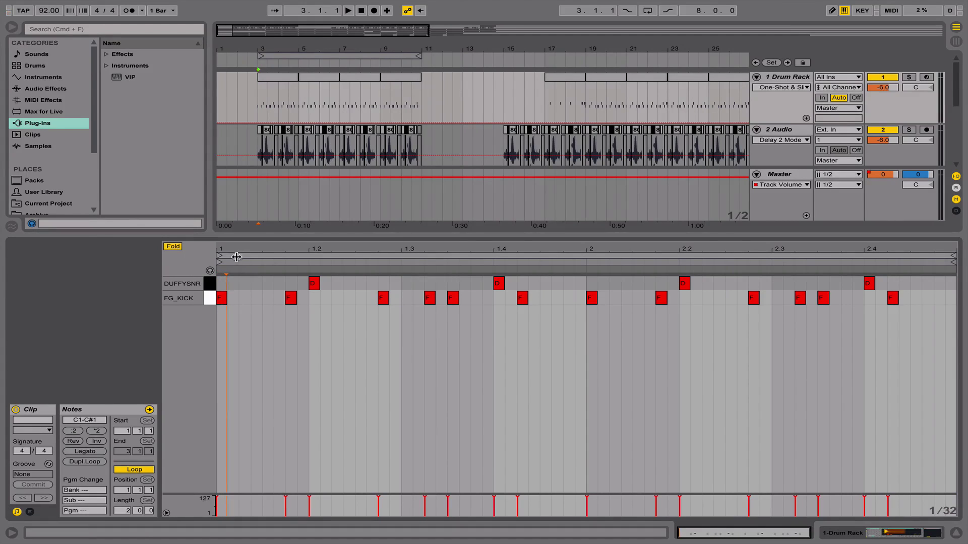
drag(237, 250, 261, 268)
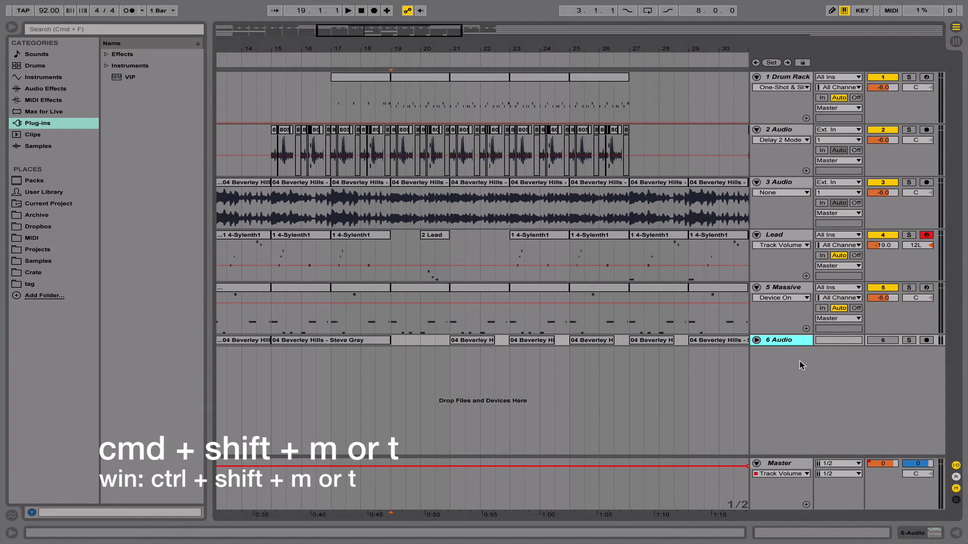
Step: Insert a new audio track and a new MIDI track below the 6 Audio track
right_click(784, 368)
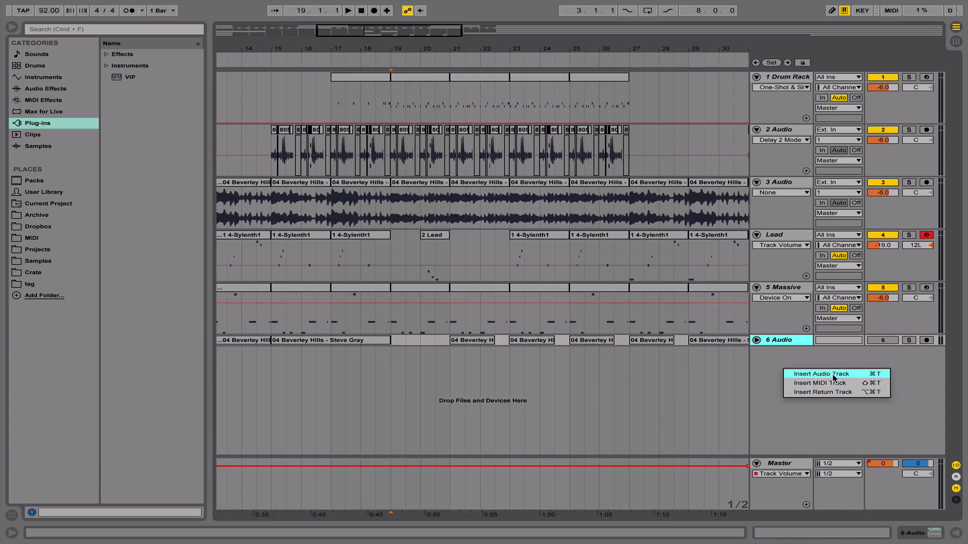
right_click(794, 351)
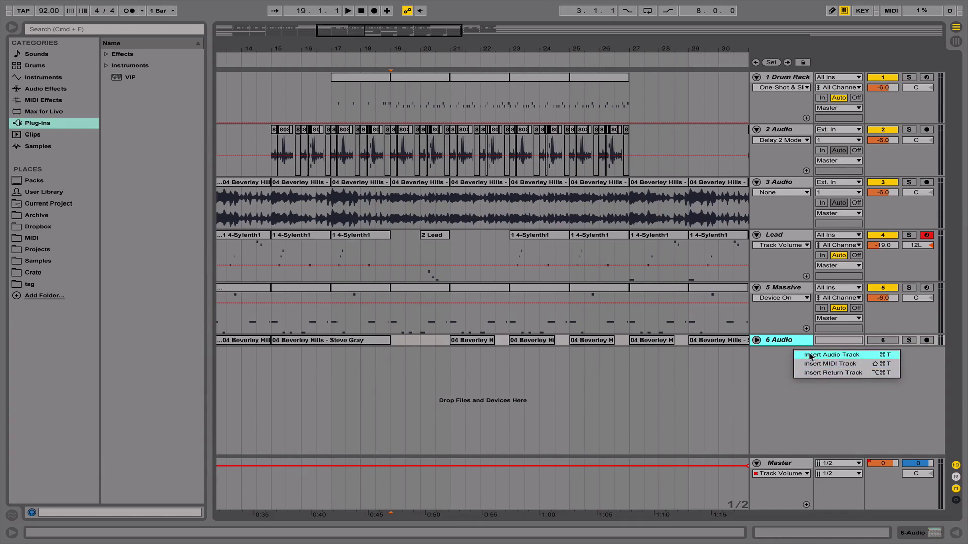
click(830, 355)
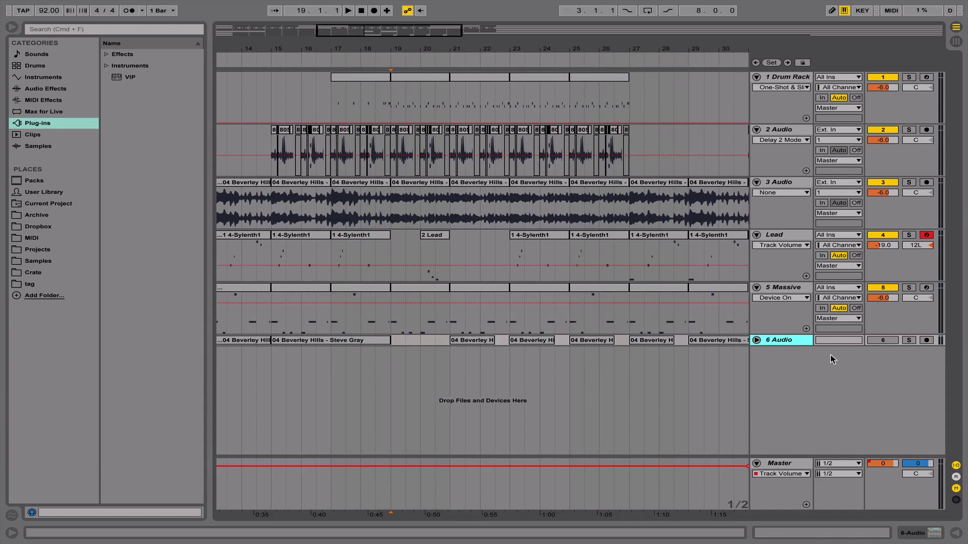
right_click(796, 364)
key(Escape)
key(super+t)
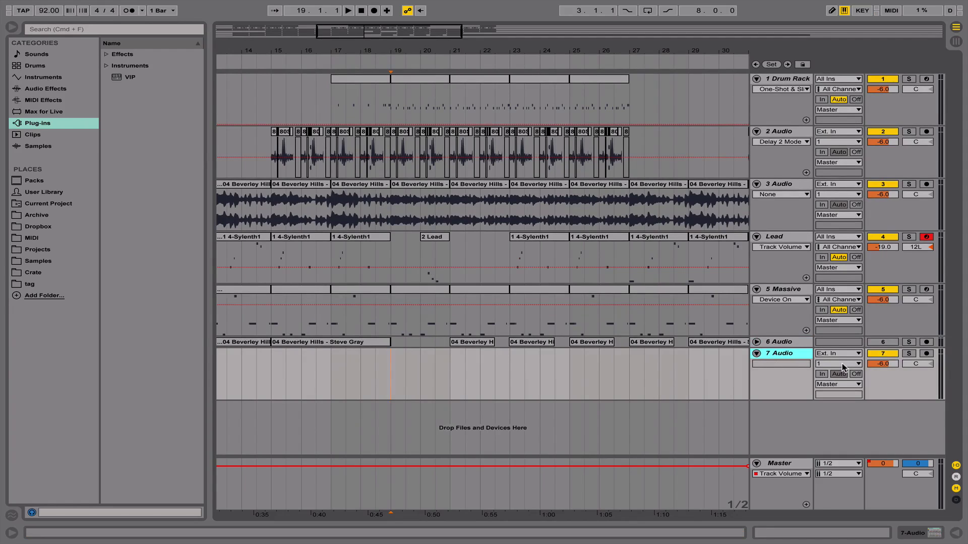
key(super+shift+t)
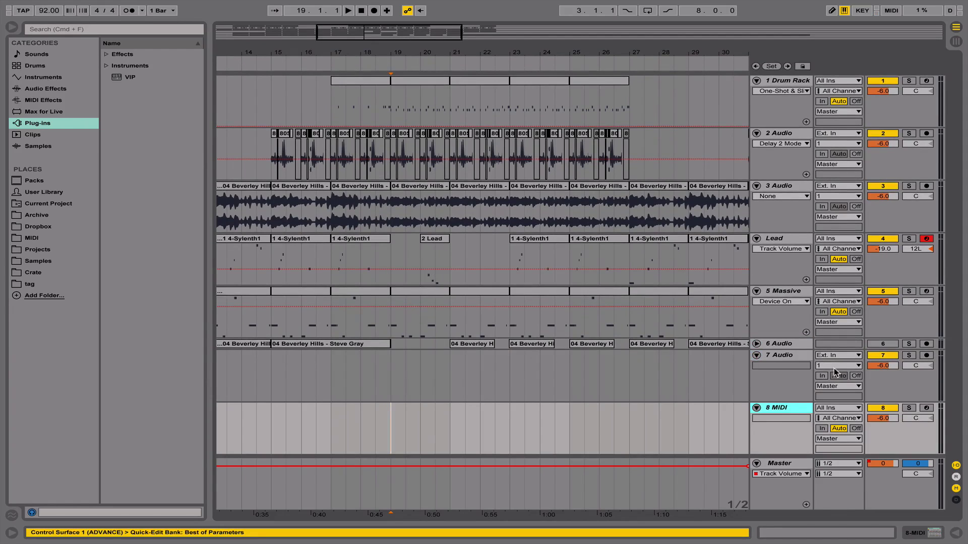
Step: Delete the newly inserted MIDI and audio tracks
key(Delete)
key(Delete)
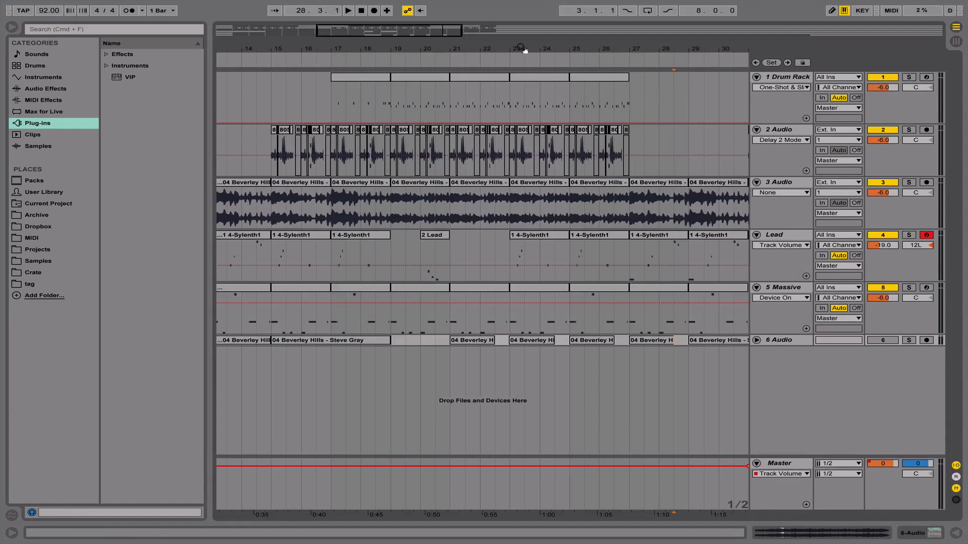
Step: Insert an empty MIDI clip over the selection from 5.1.1 to 9.1.1 on the 6 MIDI track
drag(524, 50, 524, 71)
drag(578, 49, 614, 49)
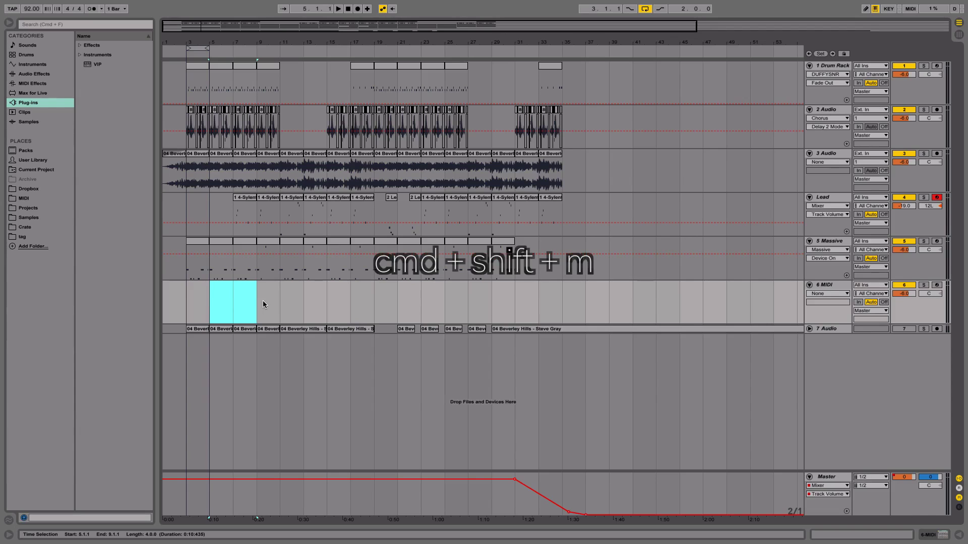
key(super+shift+m)
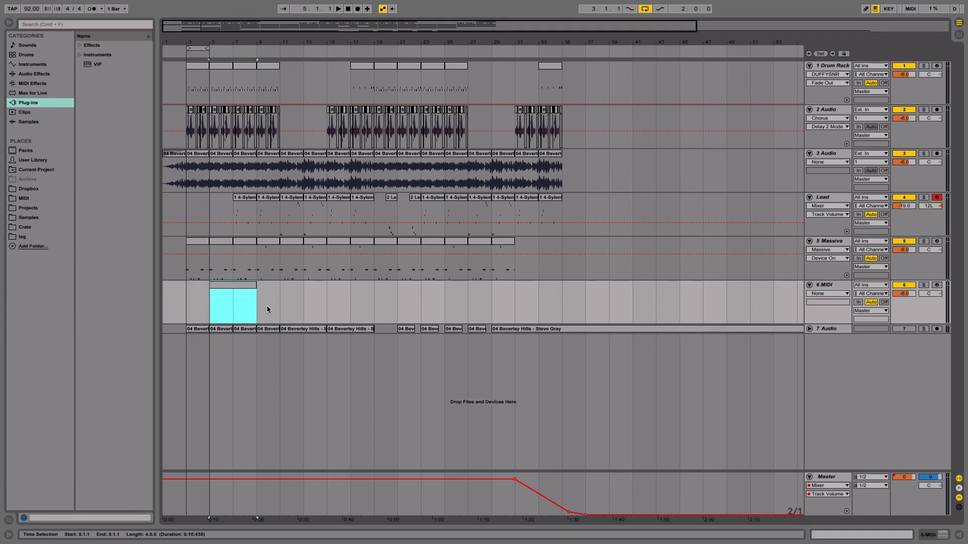
drag(266, 305, 296, 304)
right_click(276, 304)
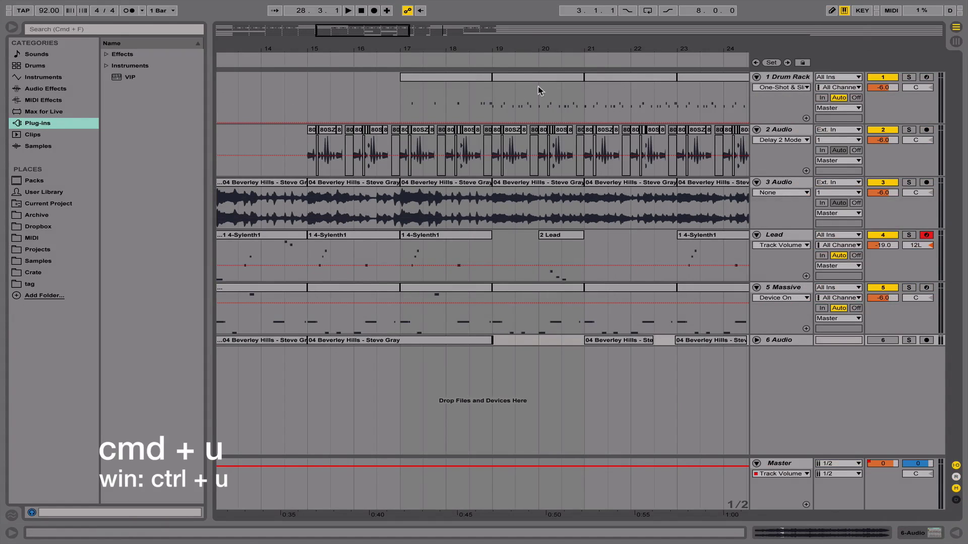
Step: Select the 2 Lead clip at bar 20 on the Lead track and open it in the note editor
drag(541, 47, 542, 126)
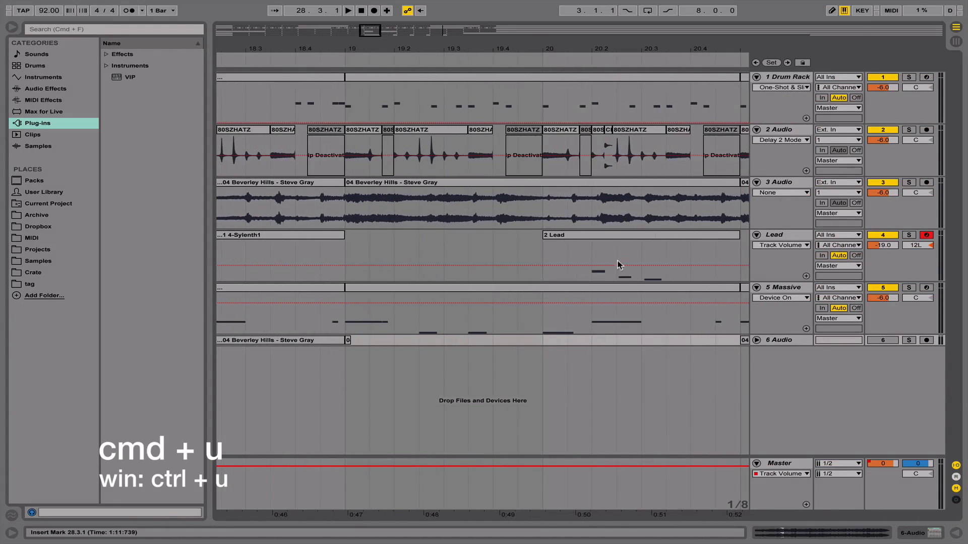
click(589, 233)
drag(615, 50, 557, 1)
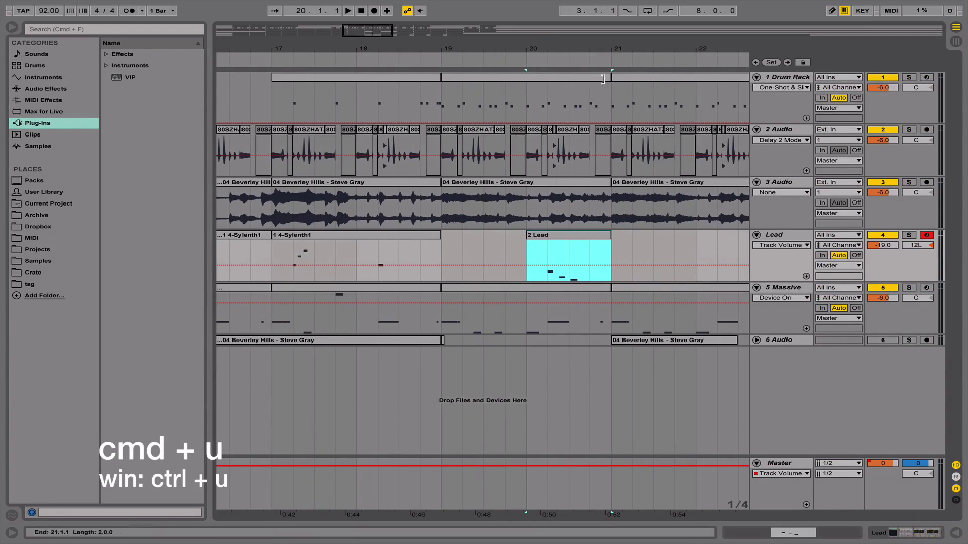
drag(531, 46, 531, 5)
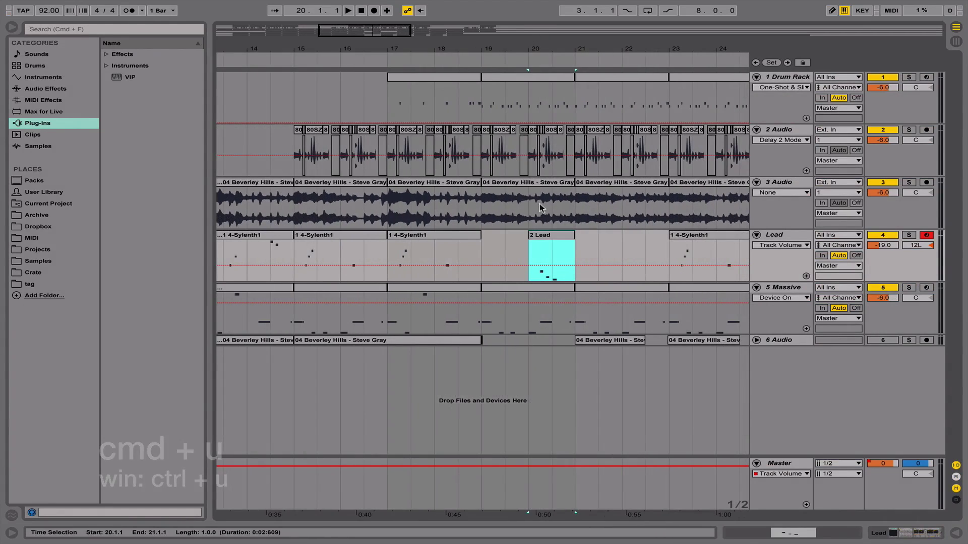
double_click(542, 233)
Step: Select notes in the 2 Lead clip and check their timing and the note editor's grid options
drag(454, 283, 616, 381)
click(534, 343)
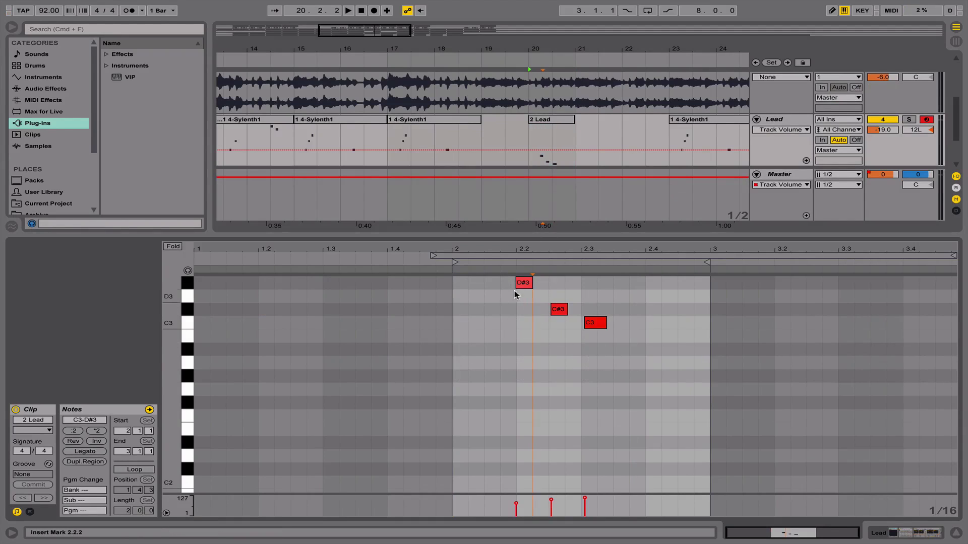
drag(484, 278, 604, 359)
key(super+shift+u)
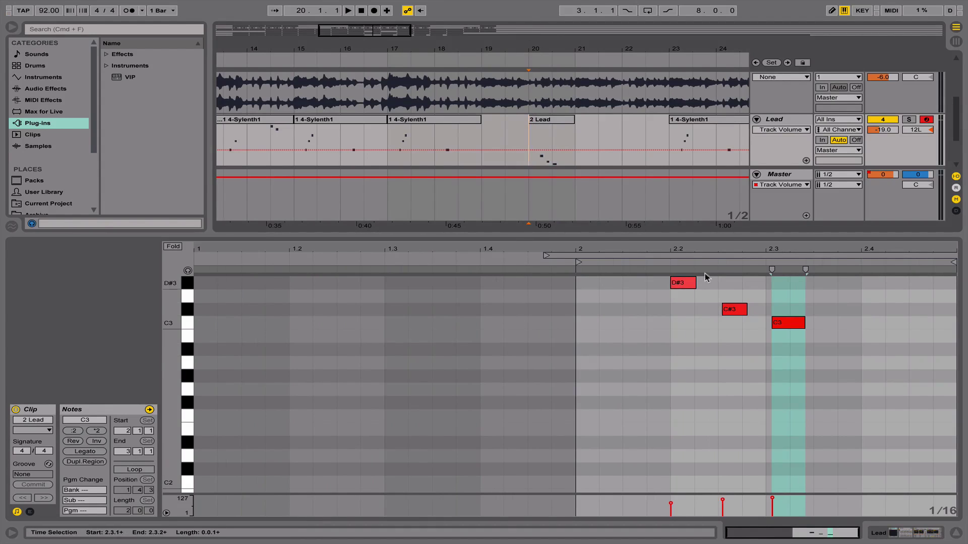
mouse_move(705, 251)
mouse_down()
mouse_move(705, 277)
mouse_move(704, 253)
mouse_up()
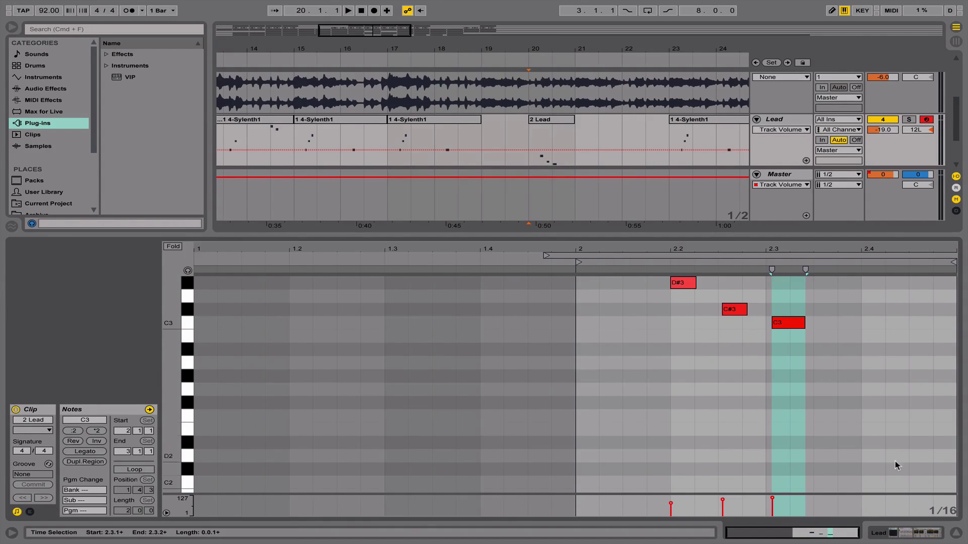
right_click(943, 512)
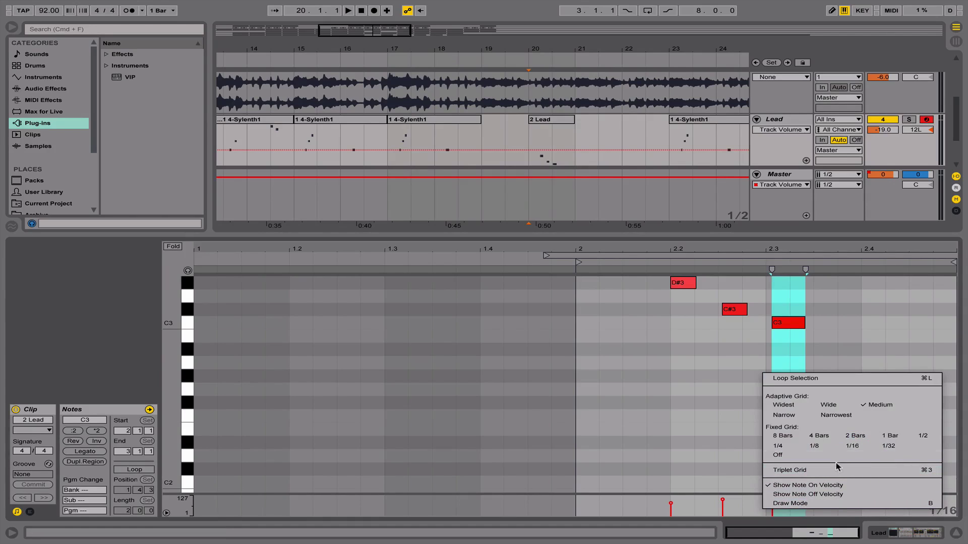
click(601, 317)
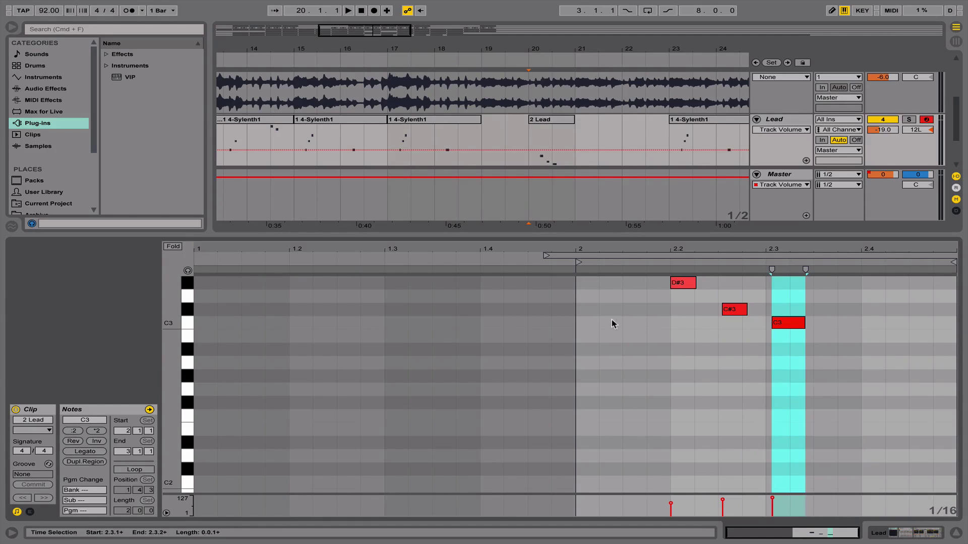
Step: Quantize the 2 Lead clip's notes to the 1/16 grid and undo the quantization
click(576, 302)
drag(577, 306, 670, 303)
click(639, 325)
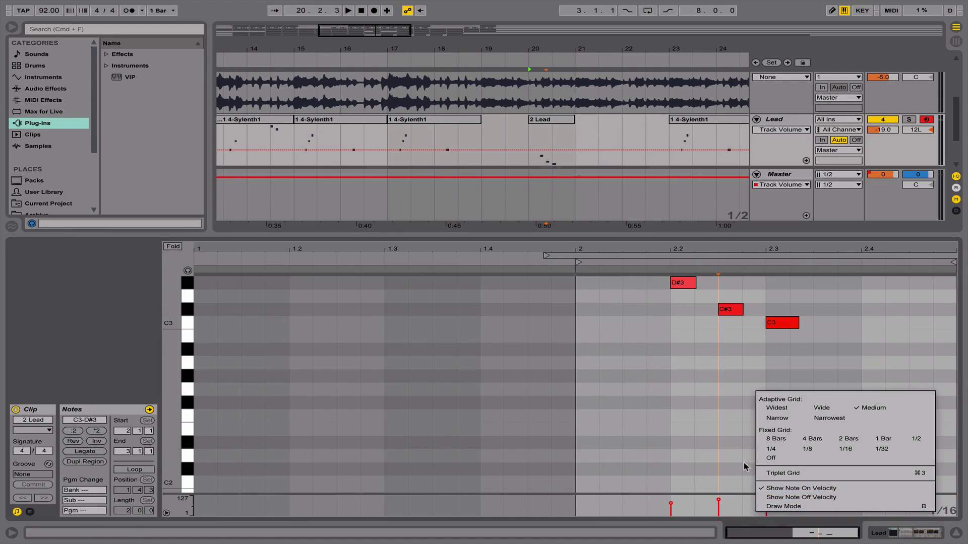
click(744, 464)
key(super+z)
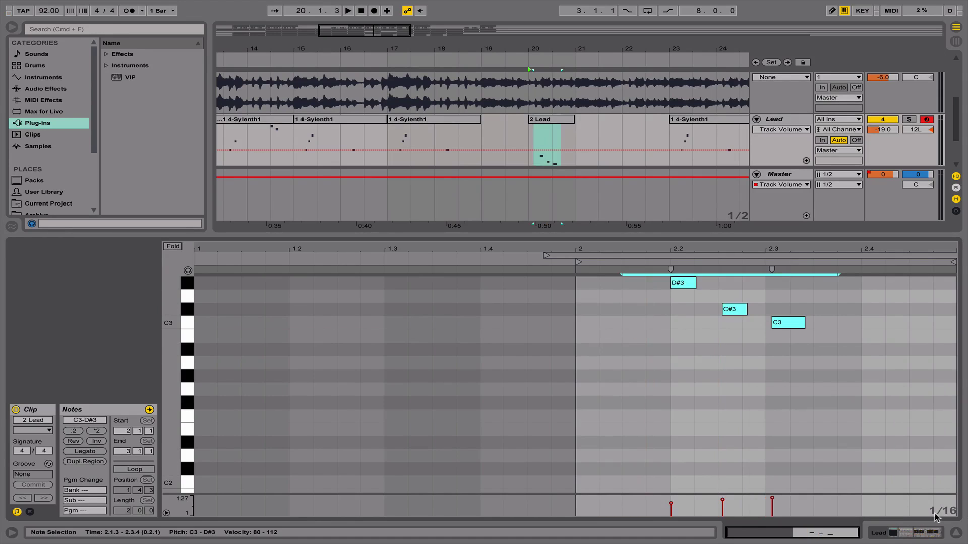
Step: Set the note editor's fixed grid to 1/32 and quantize the selected notes to it
right_click(852, 503)
click(885, 453)
key(super+u)
click(783, 354)
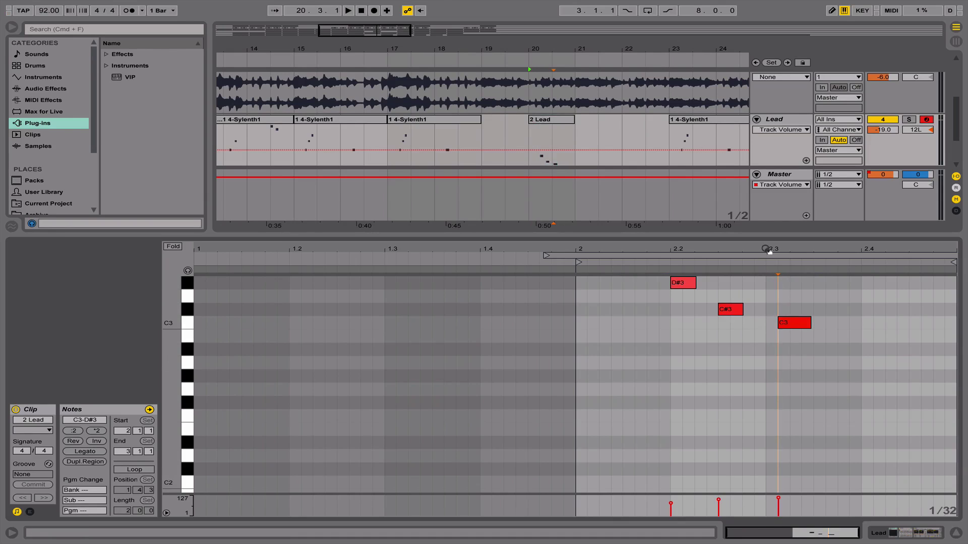
mouse_move(767, 250)
mouse_down()
mouse_move(767, 282)
mouse_move(767, 251)
mouse_up()
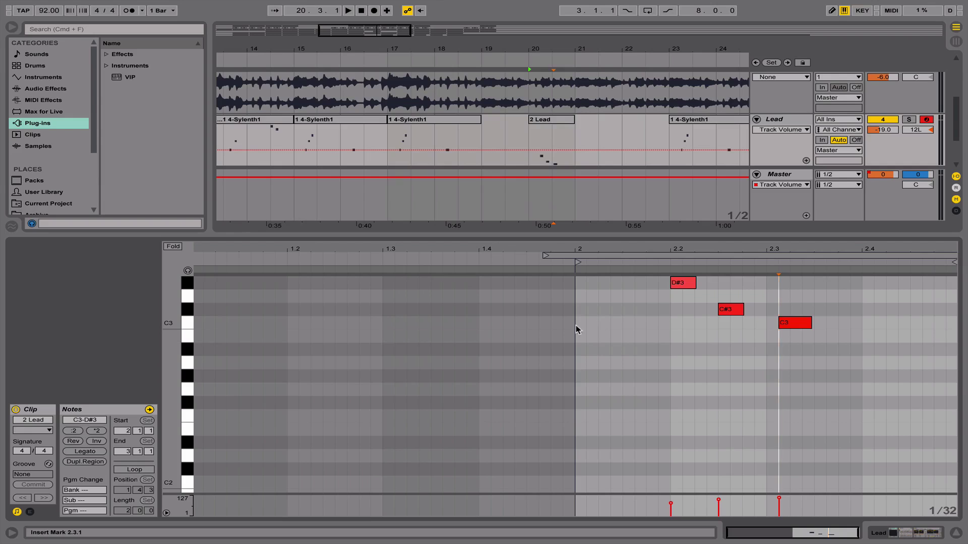
scroll(776, 283, up, 1)
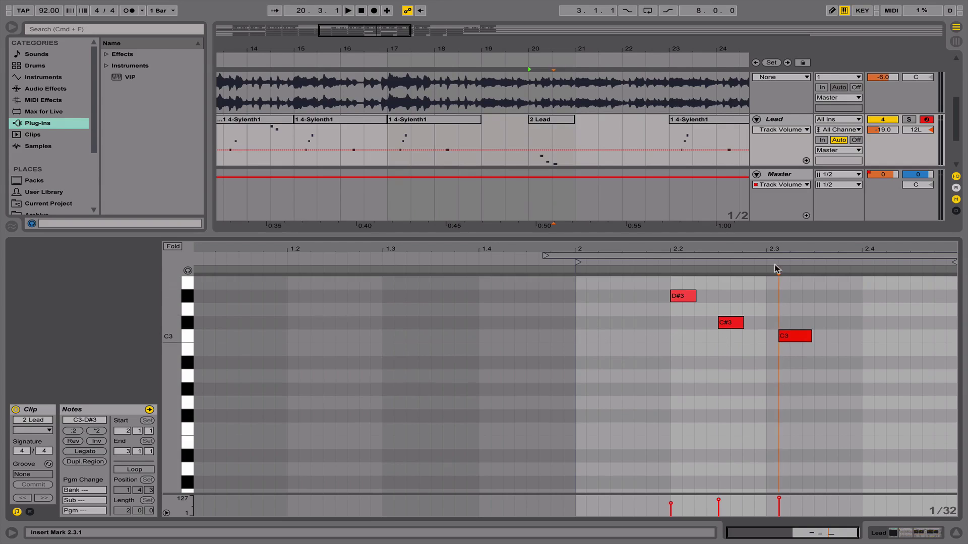
drag(775, 252, 752, 252)
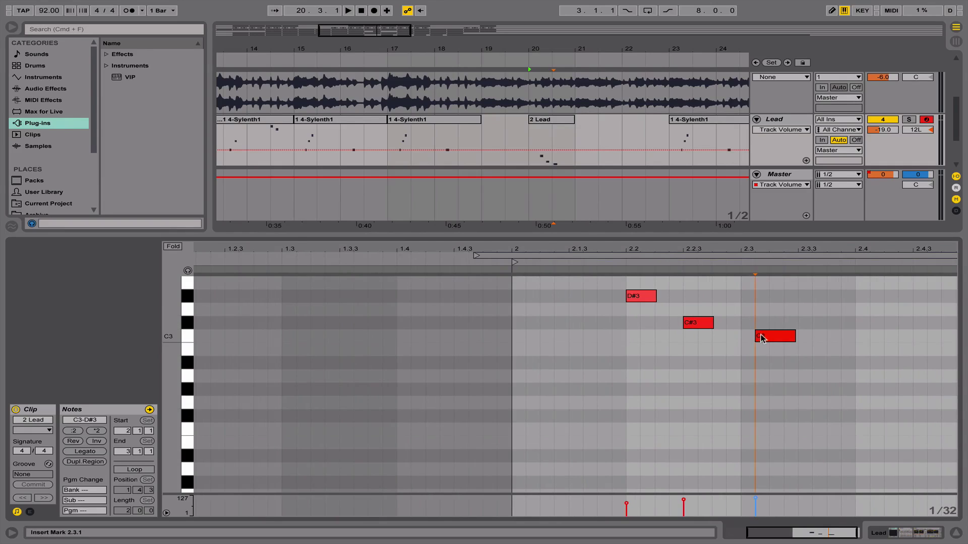
Step: Select the D#3, C#3 and C3 notes in the 2 Lead clip and open the quantize settings
key(super+shift+u)
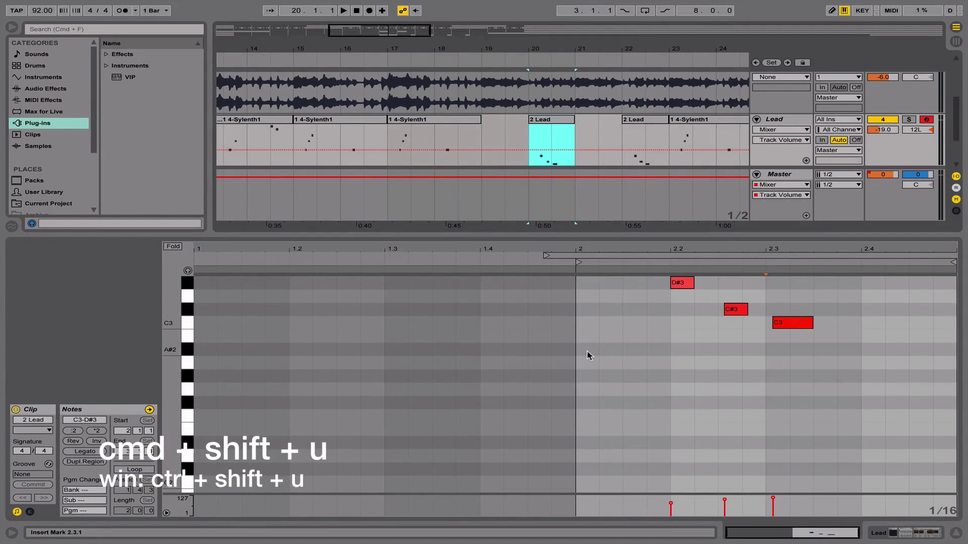
key(super+shift+u)
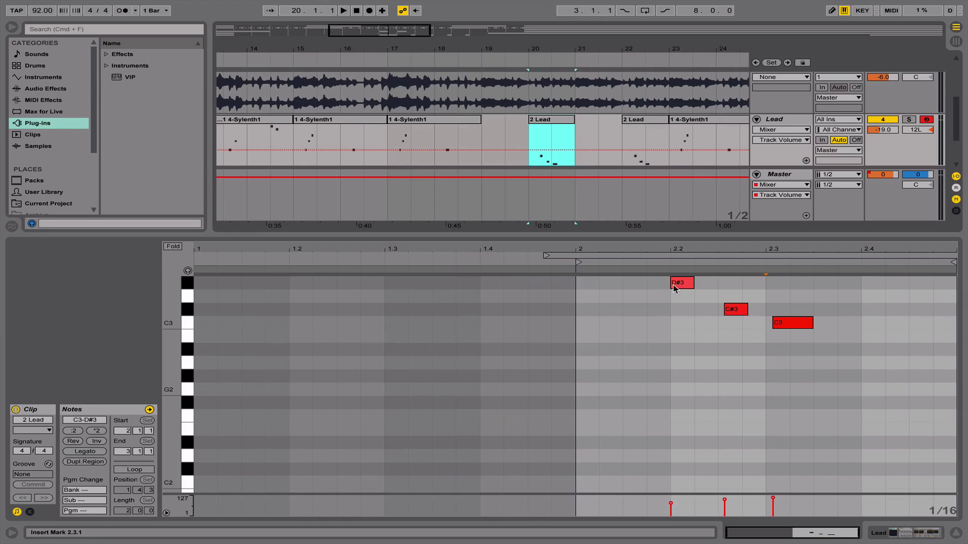
drag(857, 381, 655, 290)
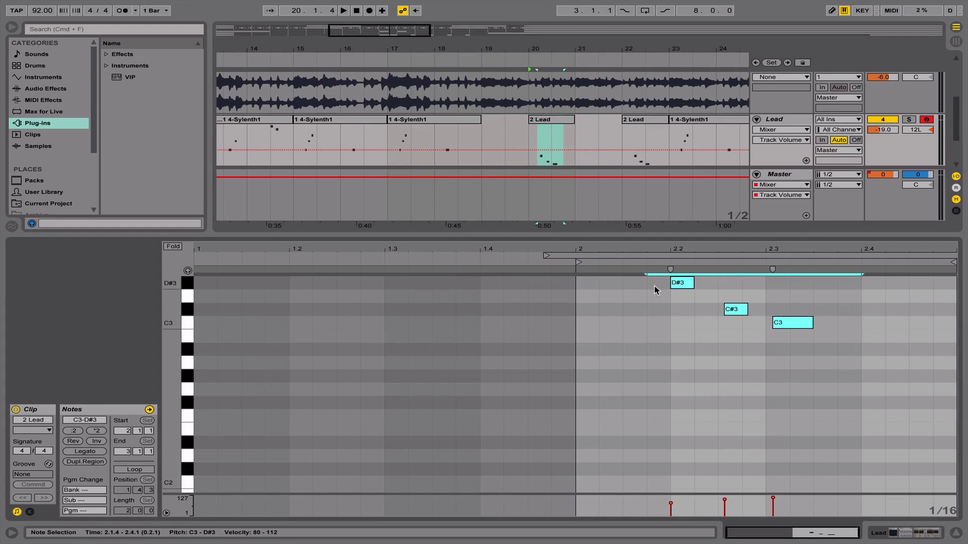
key(super+shift+u)
Step: Quantize the selected notes to 1/8 with both note start and end adjusted, and deselect them
click(536, 247)
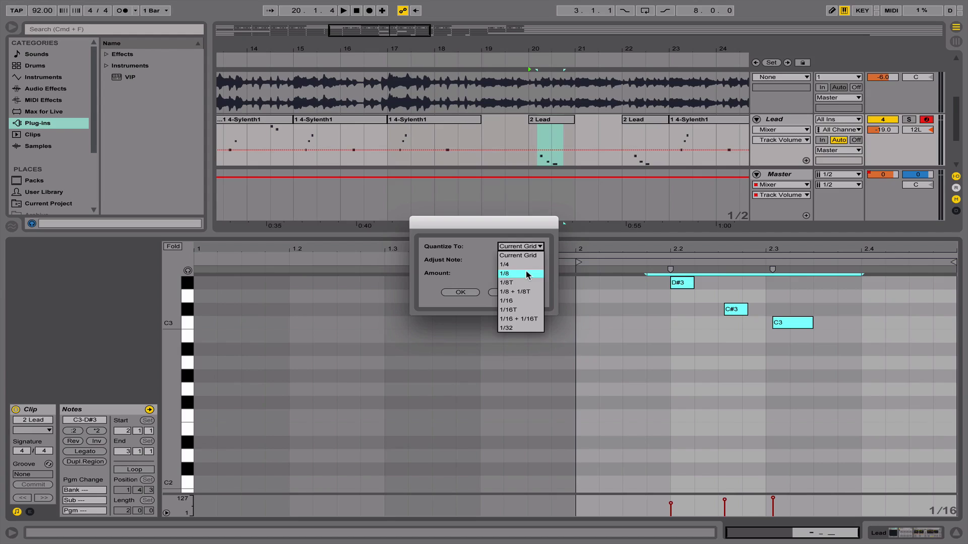
click(525, 271)
drag(522, 225, 522, 246)
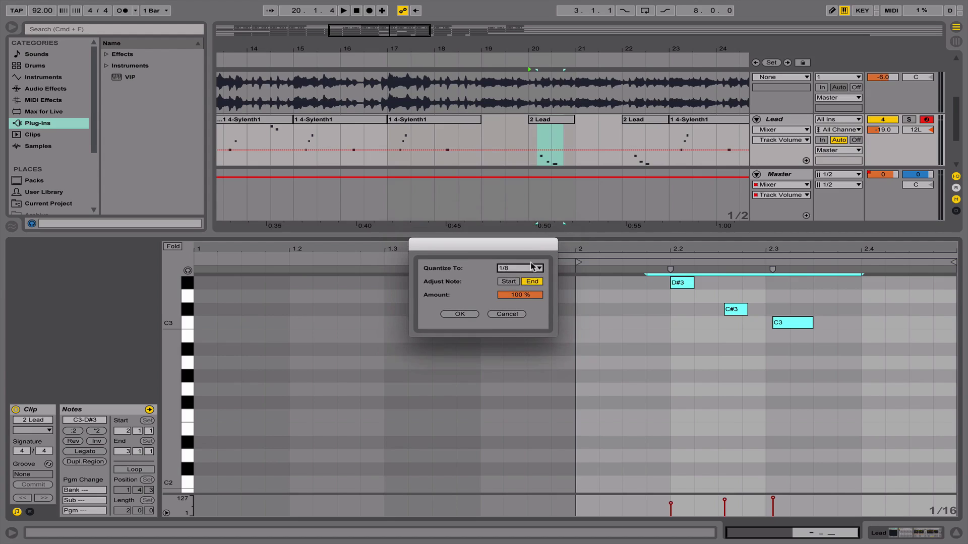
click(508, 281)
click(524, 282)
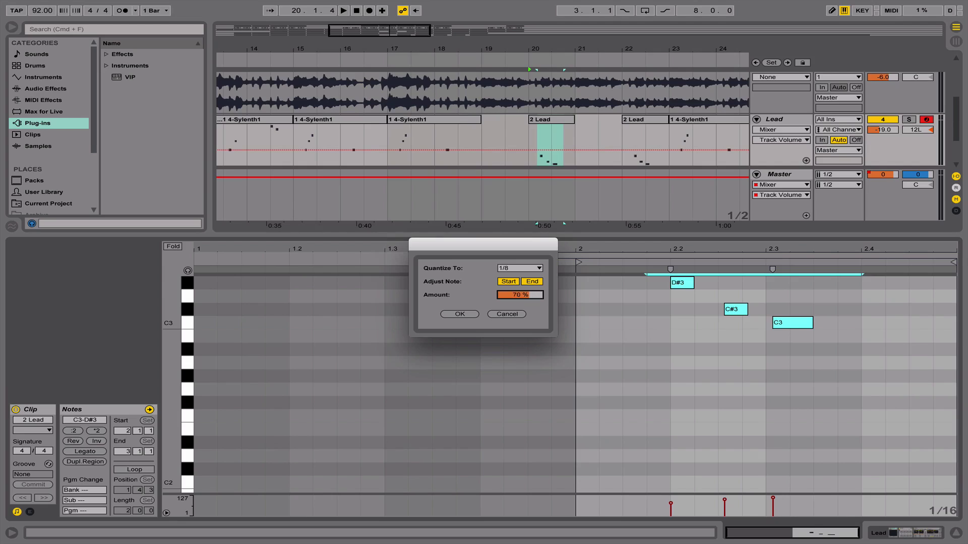
drag(520, 294, 520, 305)
click(460, 314)
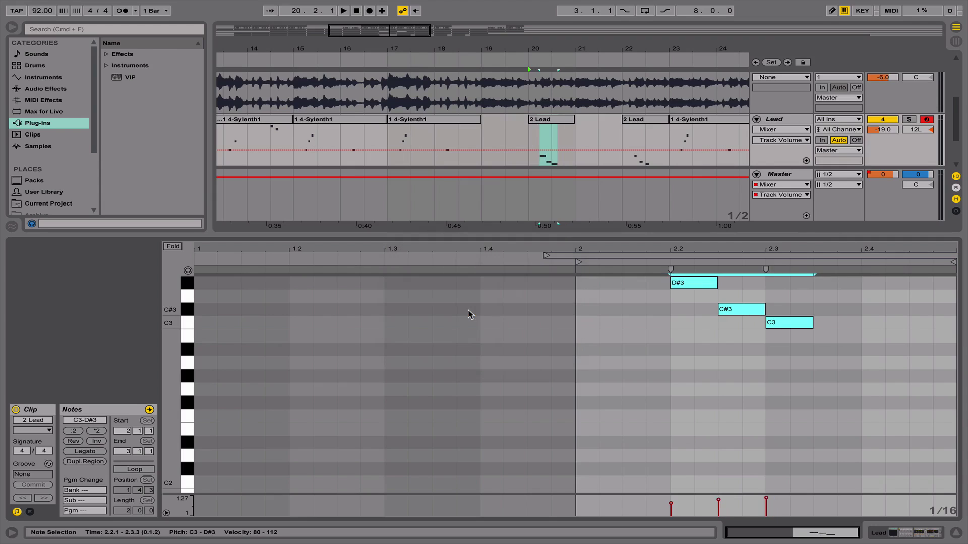
click(875, 355)
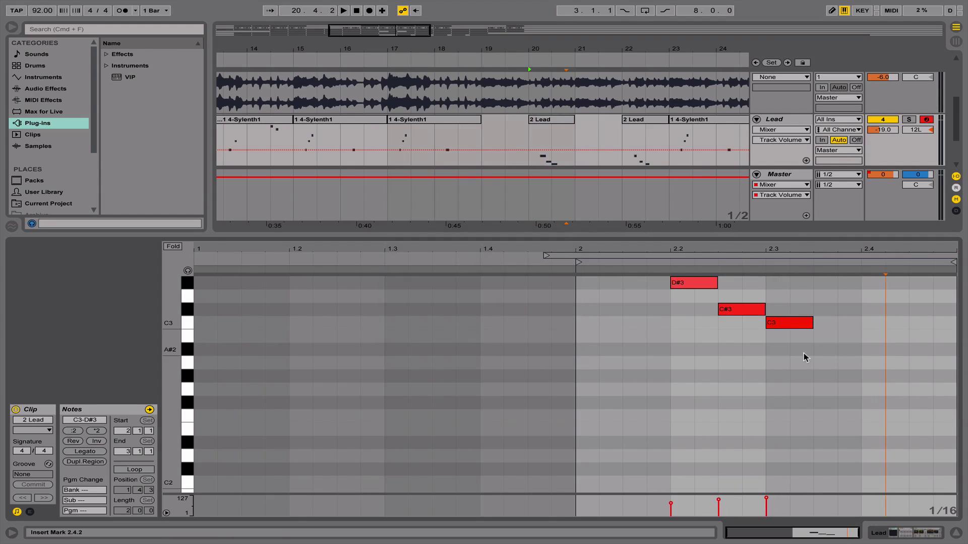
scroll(806, 358, up, 1)
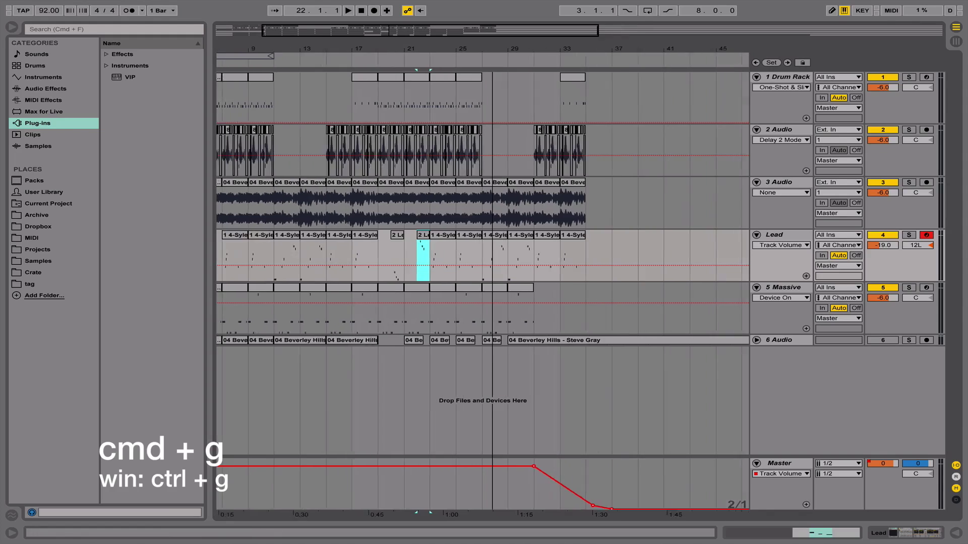
Step: Group the 2 Audio, 3 Audio and Lead tracks and select the new group track
drag(478, 49, 464, 34)
click(774, 128)
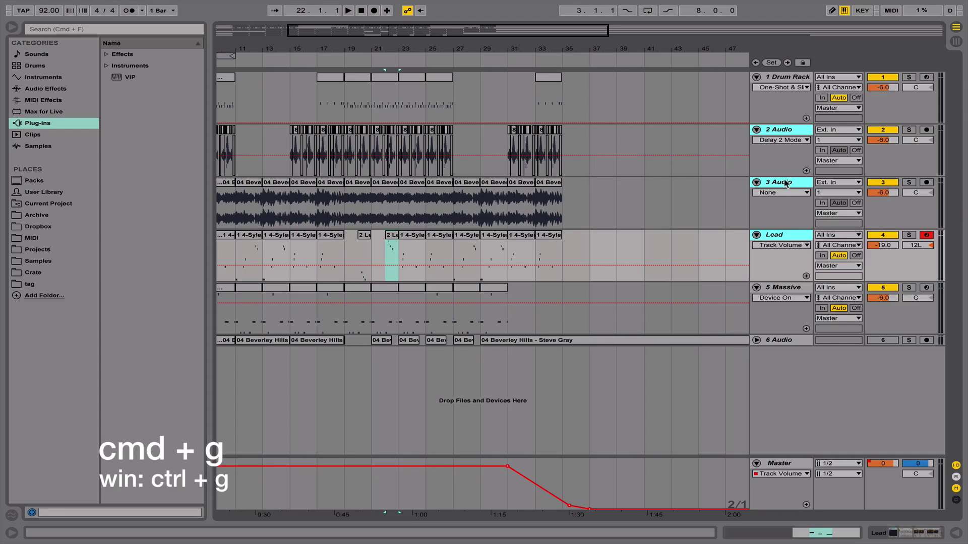
key(super+g)
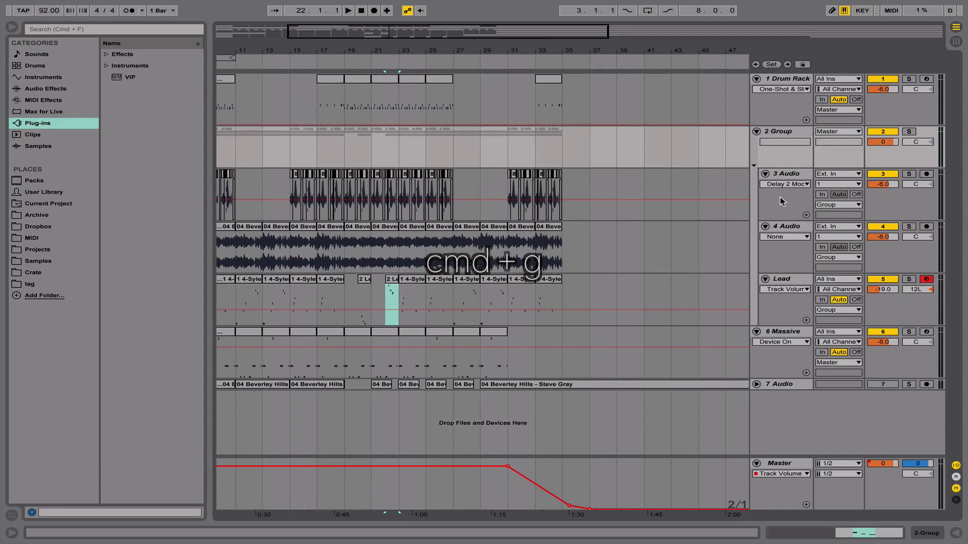
click(788, 132)
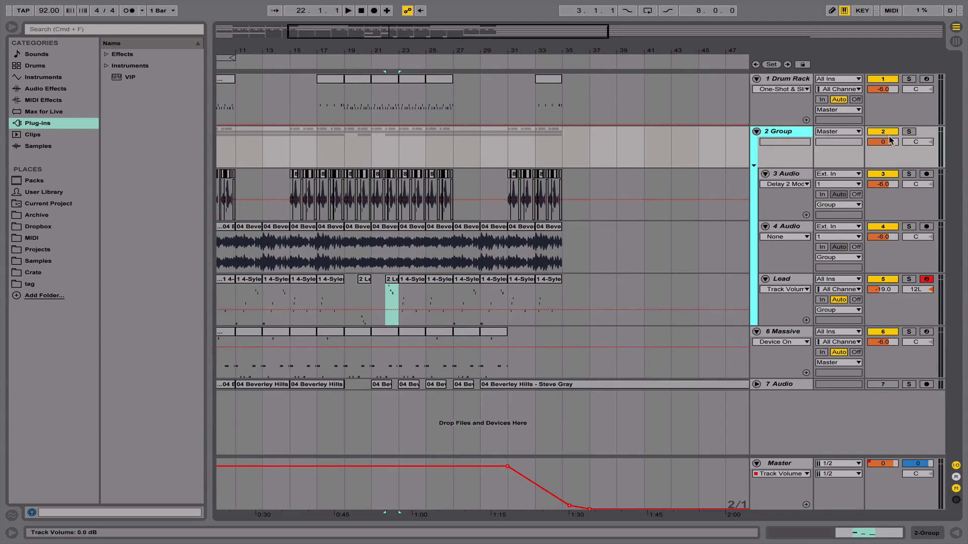
Step: Show the group track's device view and ungroup it into the separate 2 Audio, 3 Audio and Lead tracks
double_click(780, 132)
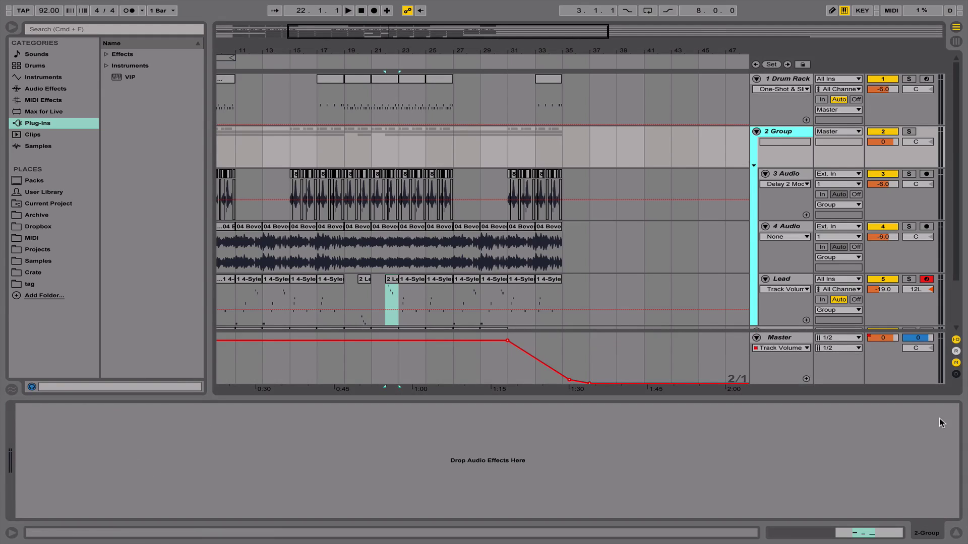
key(super+shift+g)
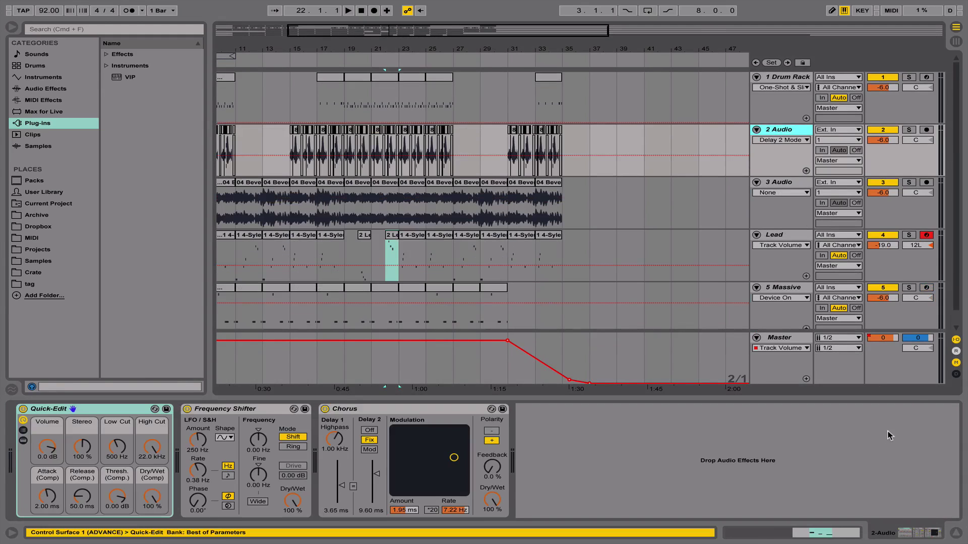
click(956, 534)
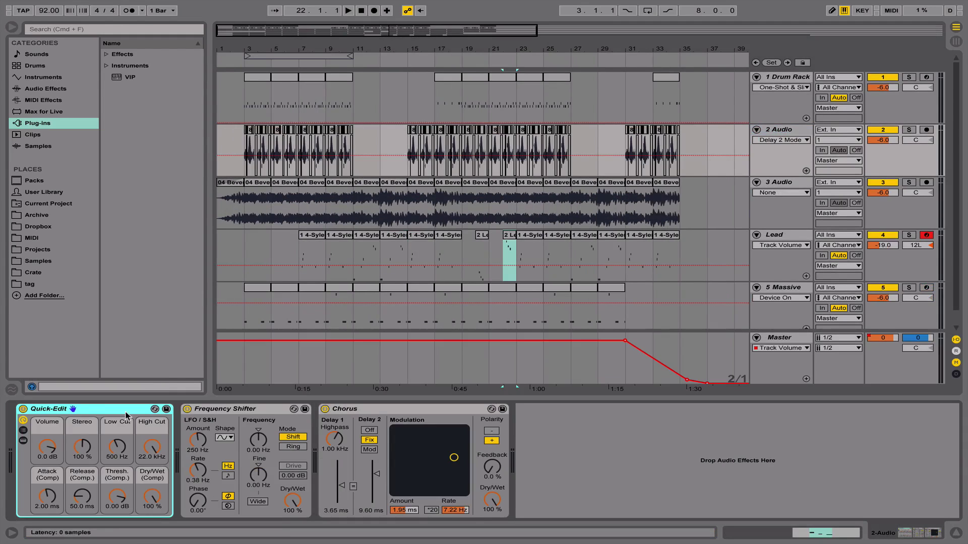
Step: Select the Quick-Edit, Frequency Shifter and Chorus devices on the 2 Audio track and group them
click(200, 411)
click(128, 407)
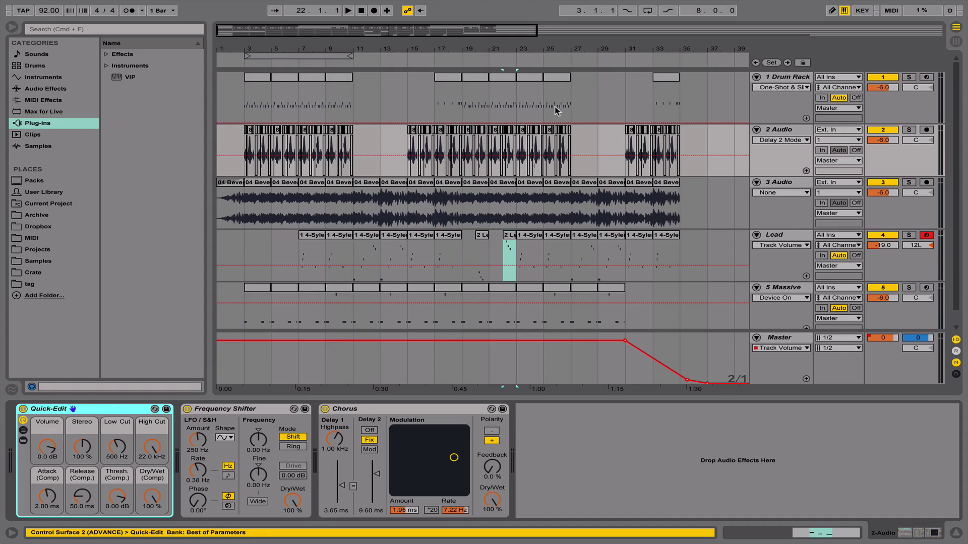
shift+click(406, 410)
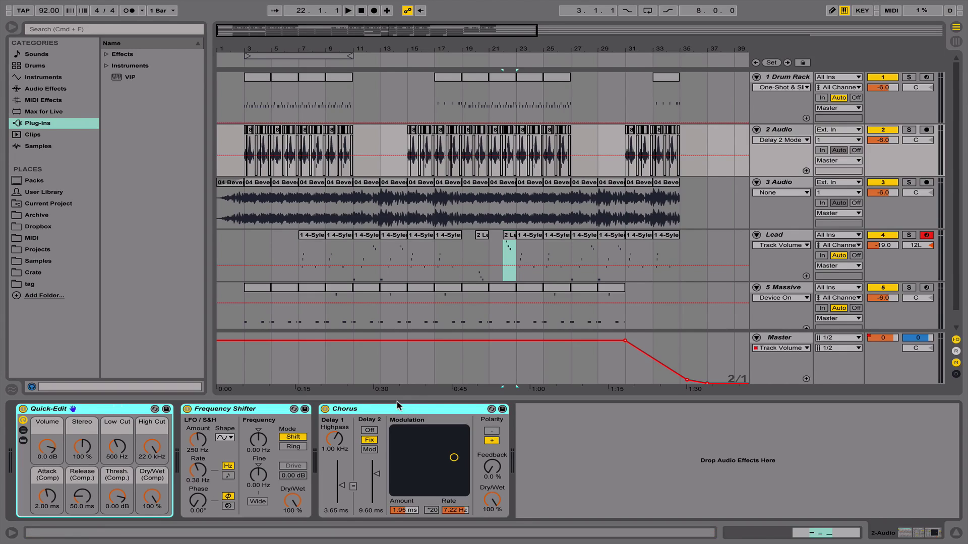
key(super+g)
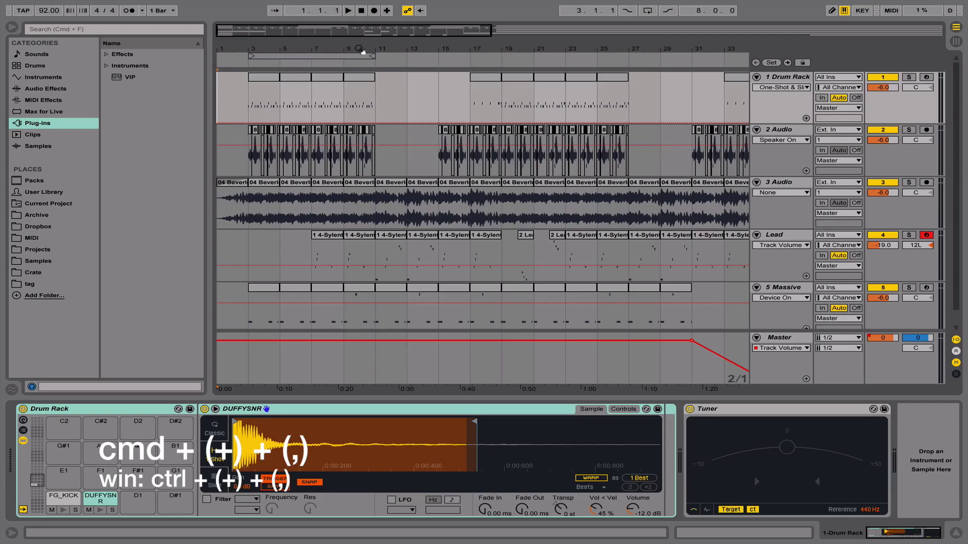
Step: Open the Preferences, view the Look/Feel page, and close and reopen the Preferences window
key(super+comma)
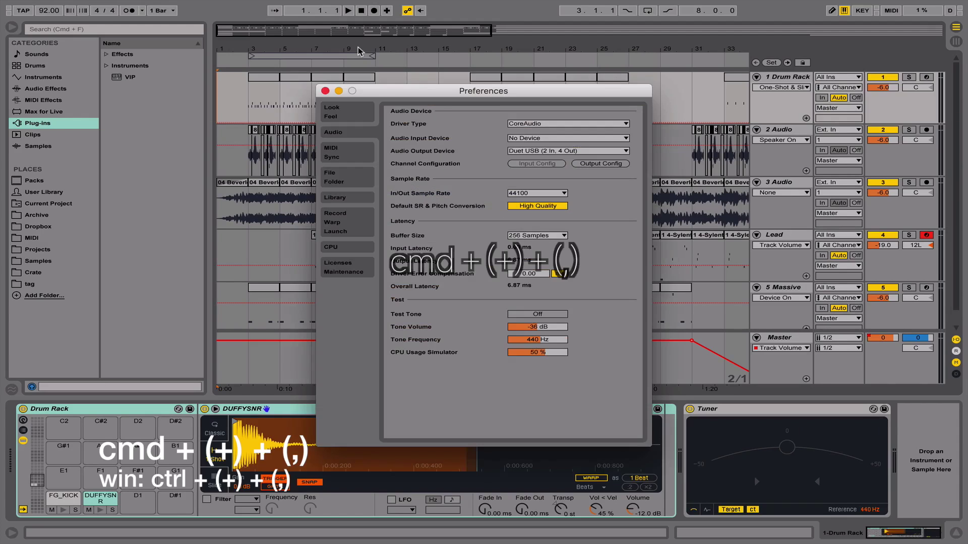
click(359, 106)
click(325, 91)
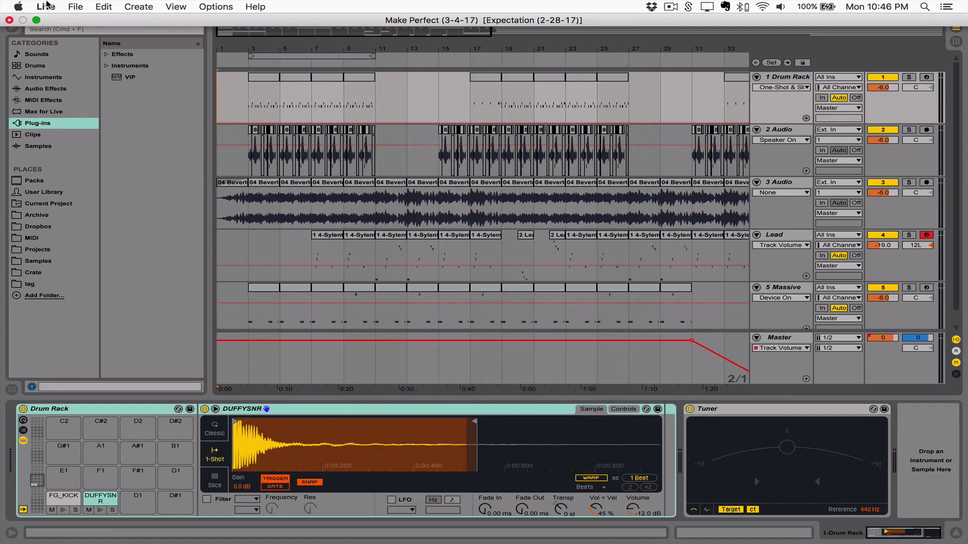
click(46, 5)
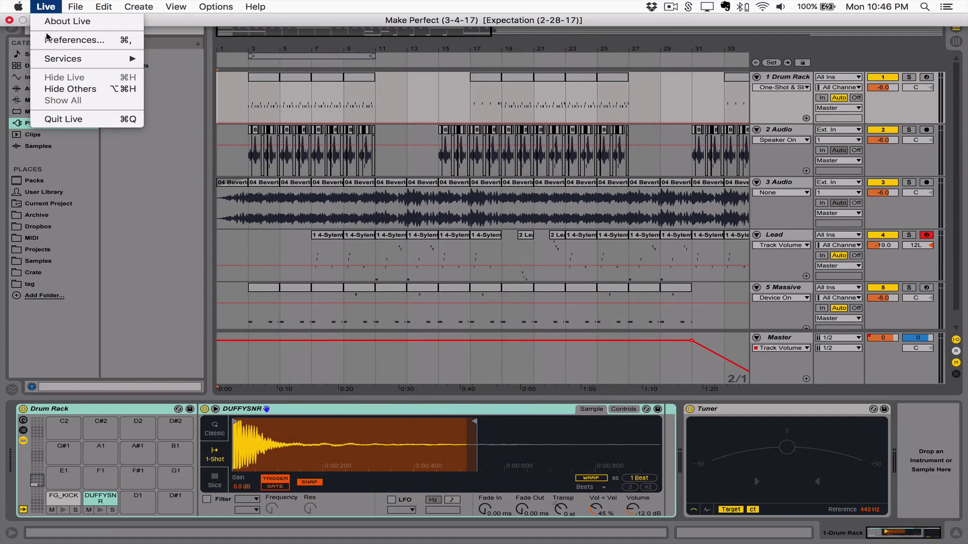
click(51, 45)
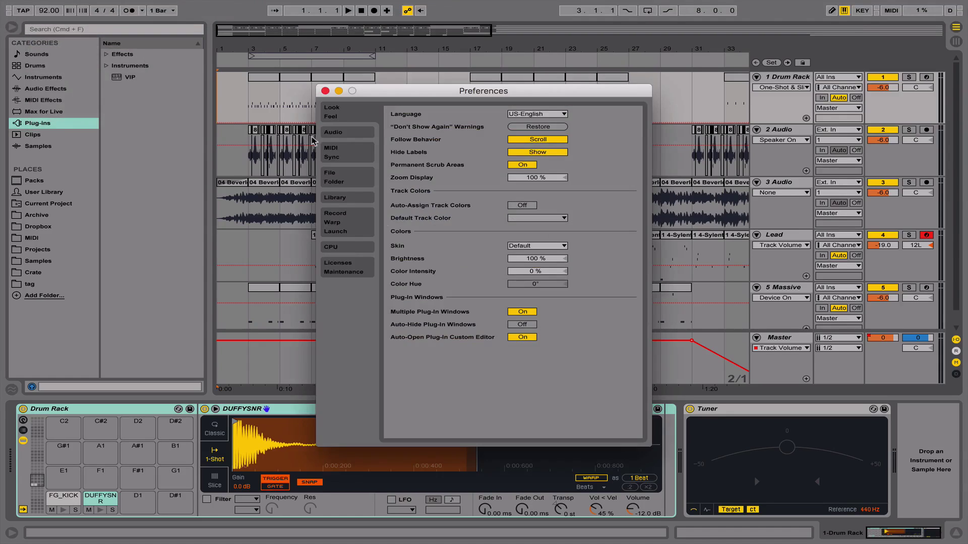
click(325, 91)
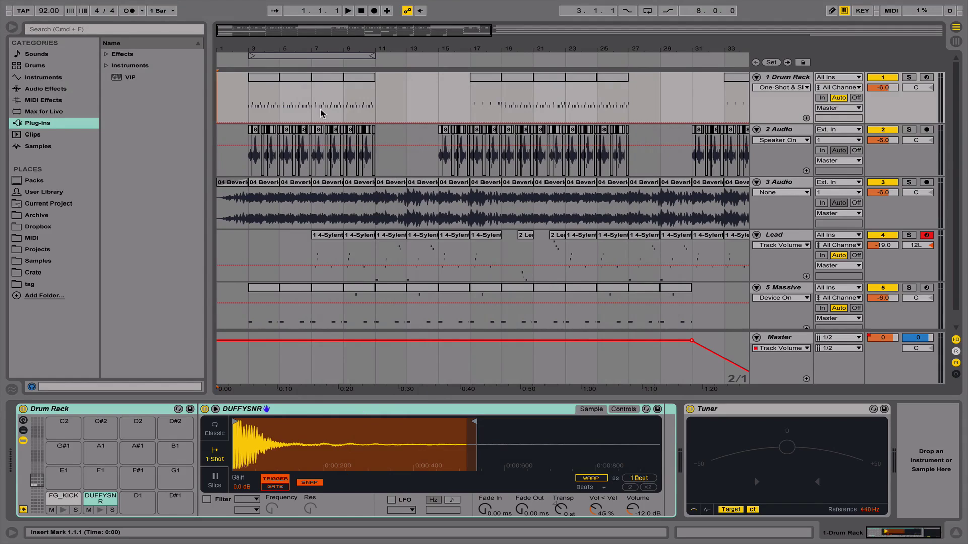
key(super+comma)
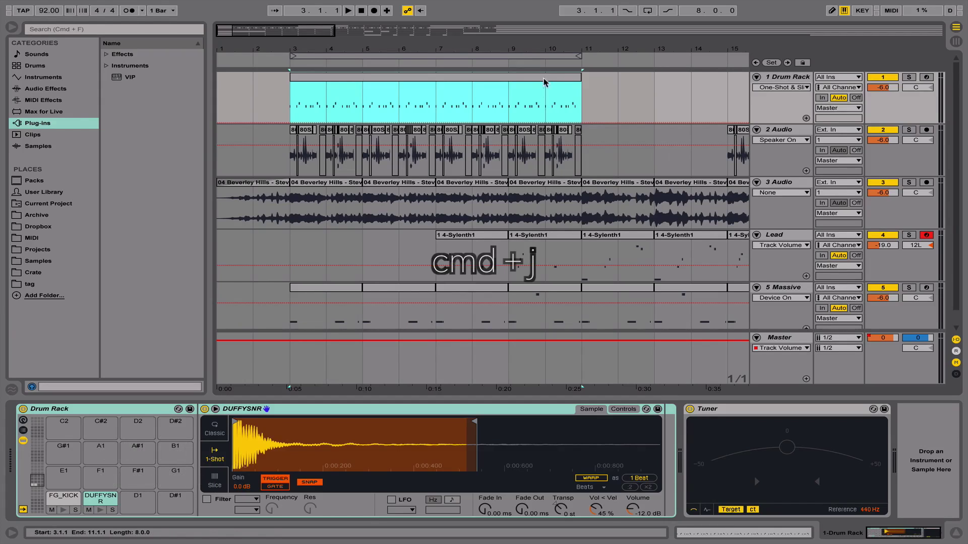
Step: Select bars 3 to 12 on the 1 Drum Rack track and set the insert marker at bar 11
drag(290, 100, 634, 95)
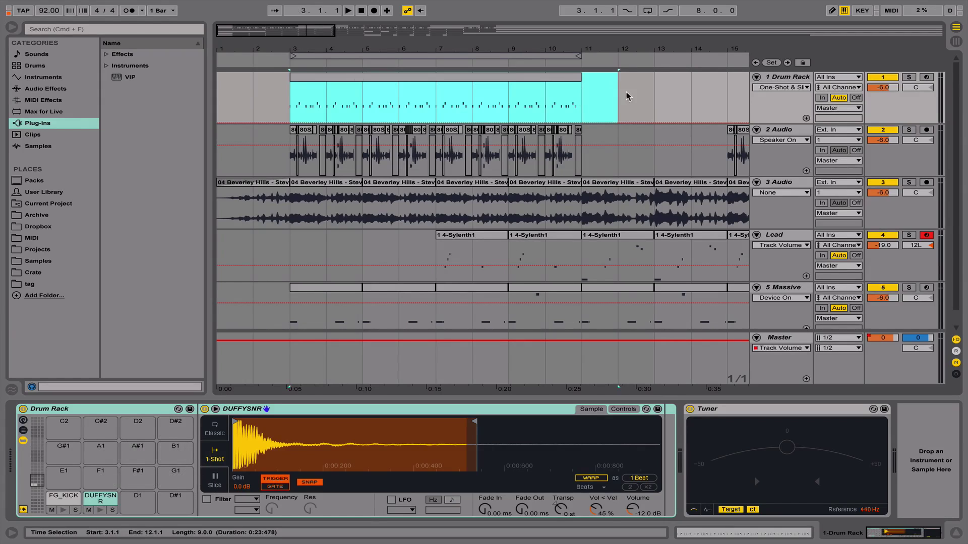
click(579, 97)
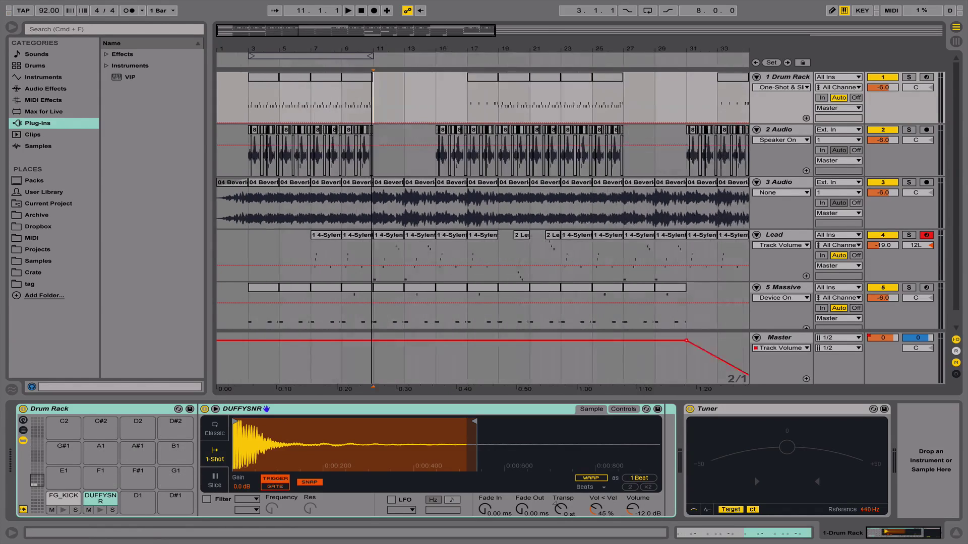
key(minus)
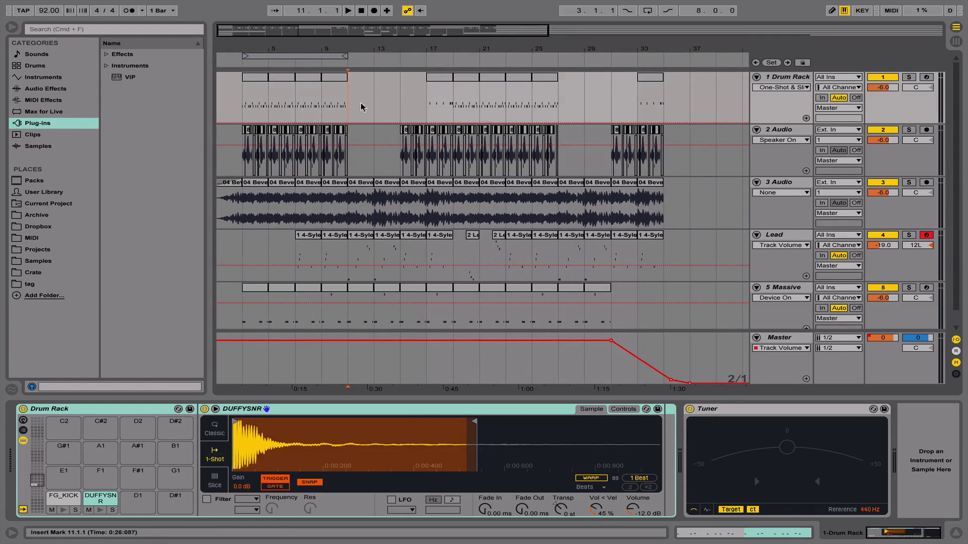
Step: Select the 1 Drum Rack clips, and try consolidating a selected stretch of the 2 Audio track into one clip
drag(244, 100, 562, 105)
drag(413, 46, 429, 96)
drag(373, 142, 440, 143)
key(super+j)
mouse_move(398, 41)
mouse_down()
mouse_move(398, 71)
mouse_move(398, 12)
mouse_move(398, 45)
mouse_up()
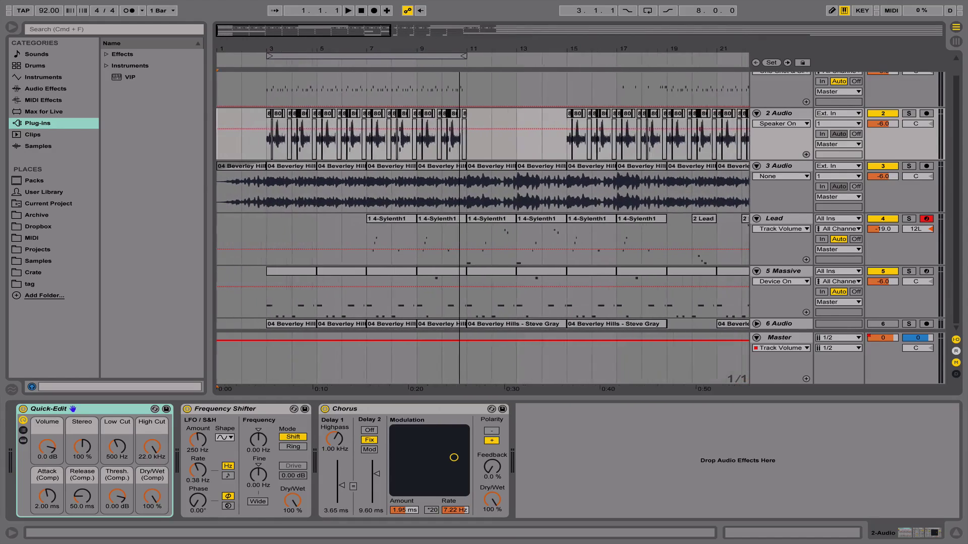
scroll(449, 180, up, 1)
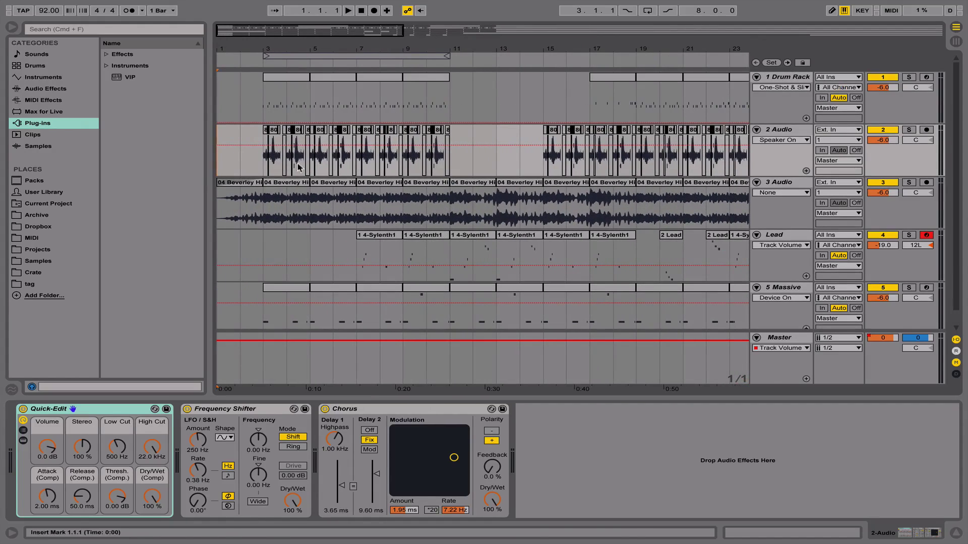
scroll(322, 218, down, 1)
scroll(319, 151, up, 1)
key(minus)
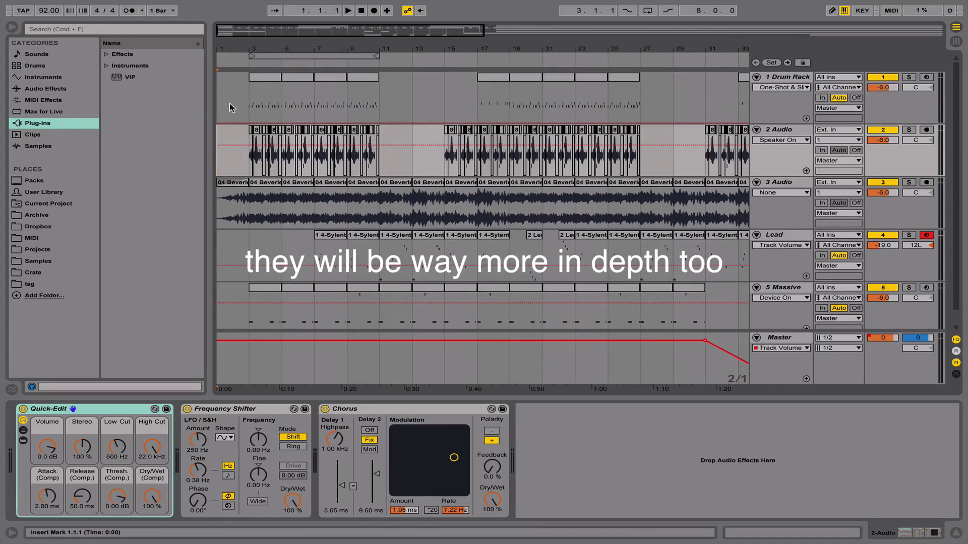
scroll(229, 103, down, 1)
scroll(235, 144, up, 1)
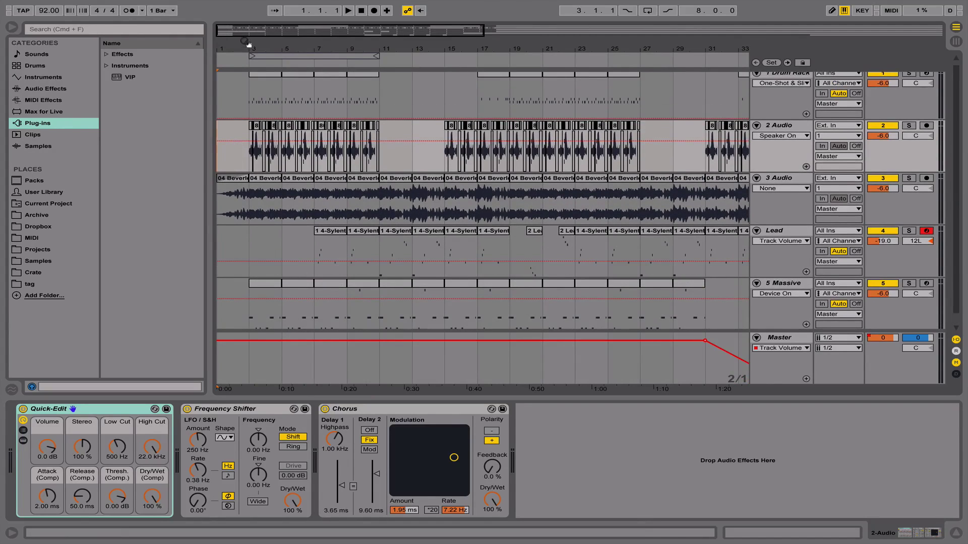
mouse_move(249, 46)
mouse_down()
mouse_move(249, 9)
mouse_move(249, 92)
mouse_move(248, 49)
mouse_up()
scroll(220, 96, up, 1)
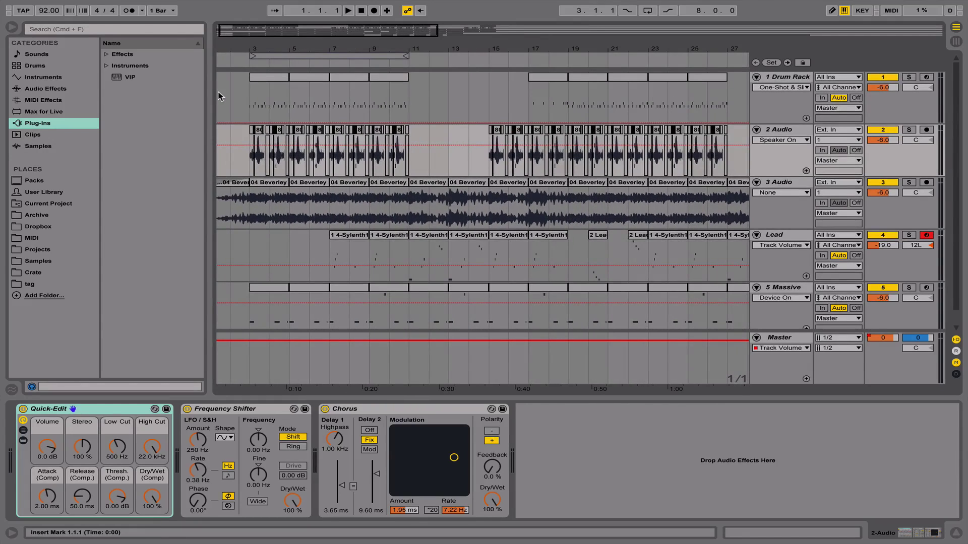
Step: Select the time from bar 1 to bar 3 across all tracks from 1 Drum Rack to 6 Audio
drag(220, 96, 253, 275)
drag(253, 324, 218, 100)
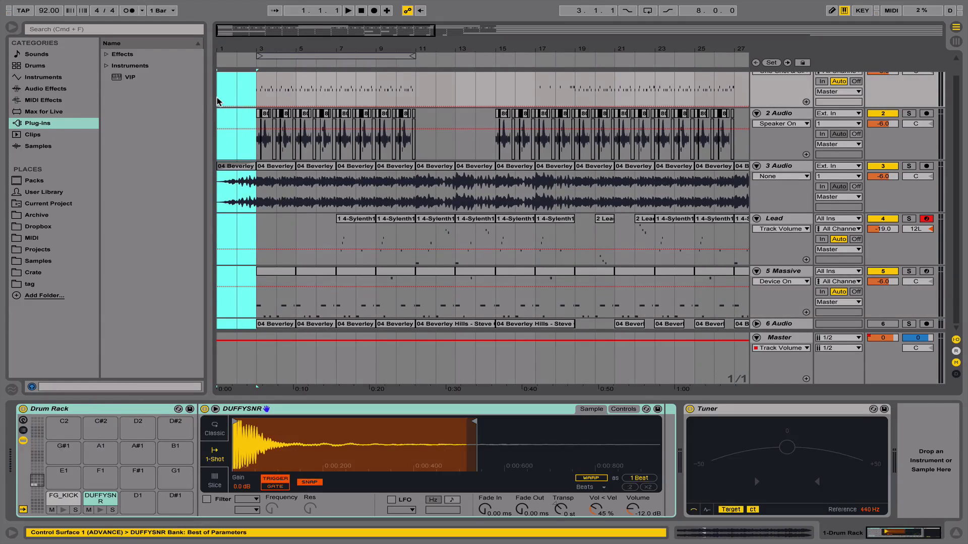
scroll(217, 102, right, 3)
scroll(217, 102, left, 3)
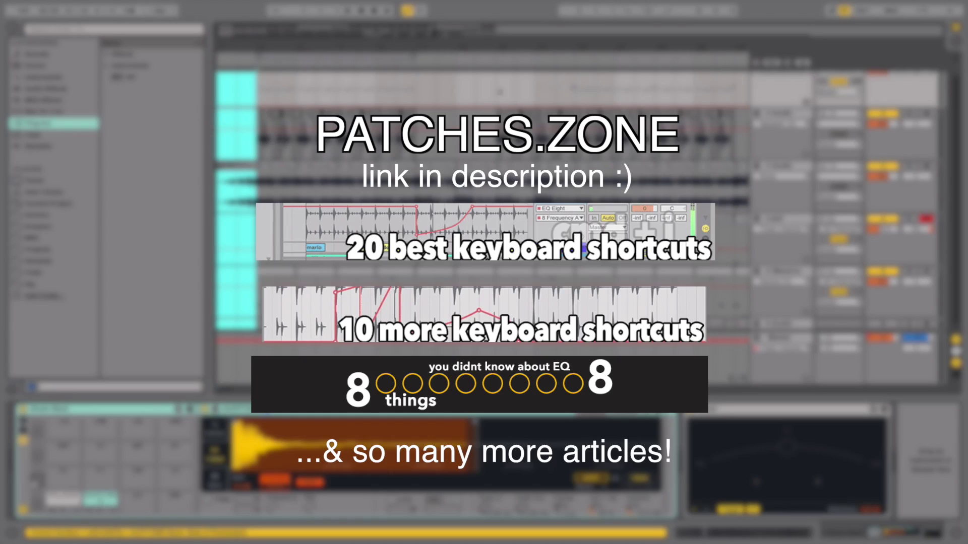
drag(462, 49, 461, 28)
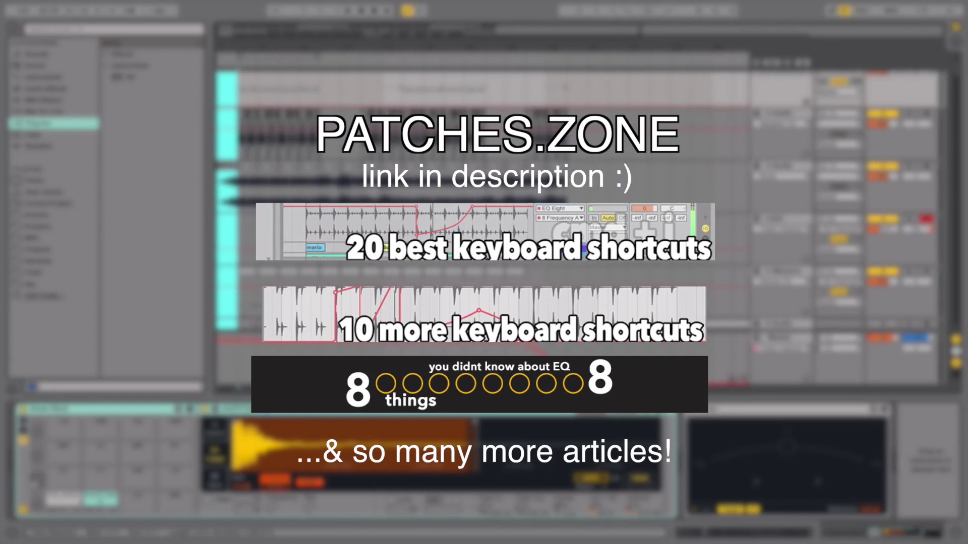